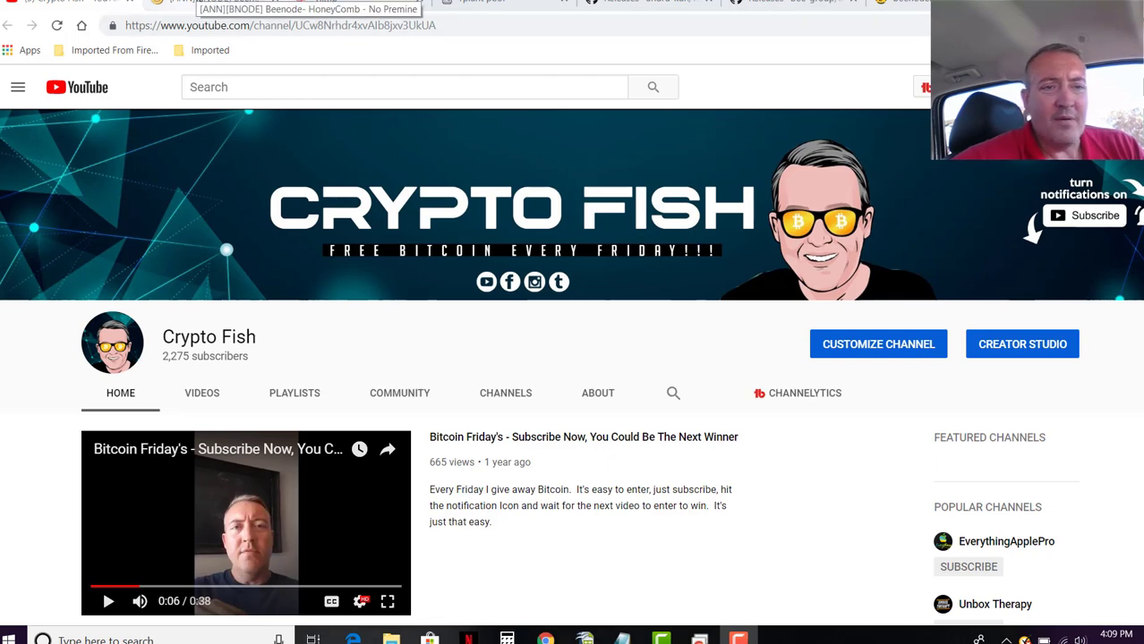
Read the intro of the Bitcointalk [ANN][BNODE] Beenode thread, then go to beenode.org.
left_click(220, 5)
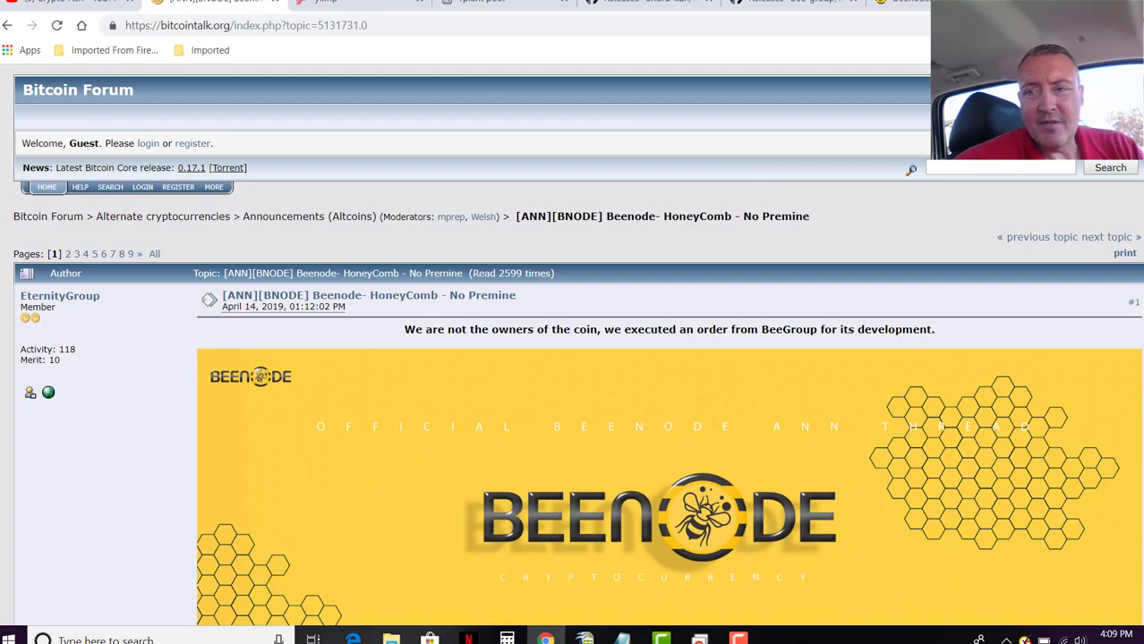
scroll(572, 357, "down", 3)
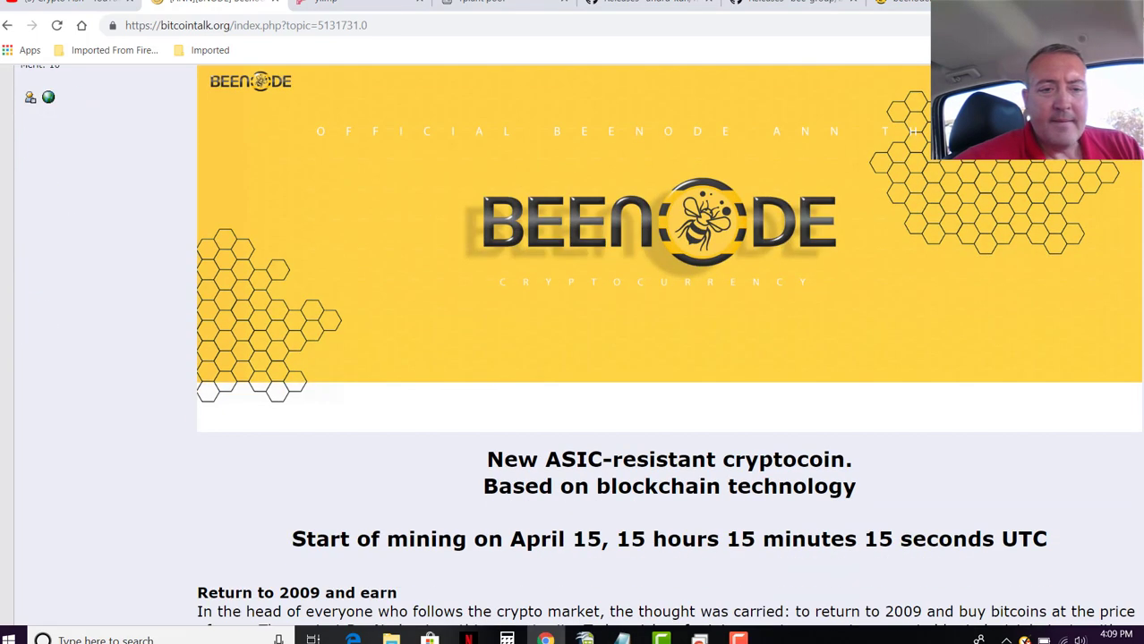
scroll(573, 358, "up", 1)
scroll(573, 358, "down", 5)
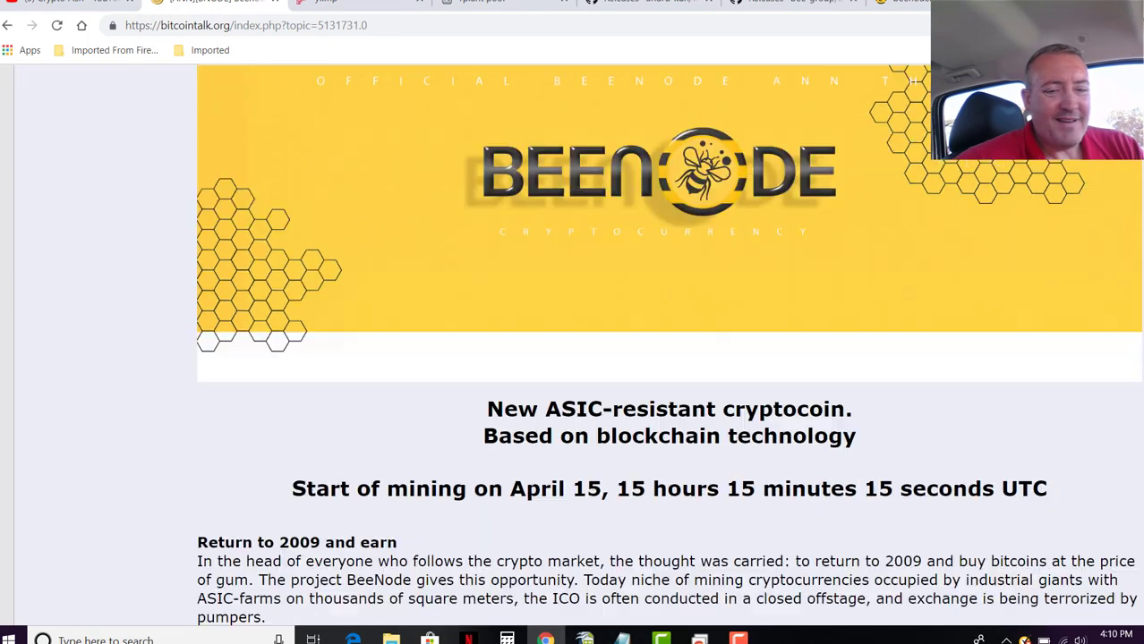
scroll(573, 358, "down", 2)
scroll(573, 358, "up", 2)
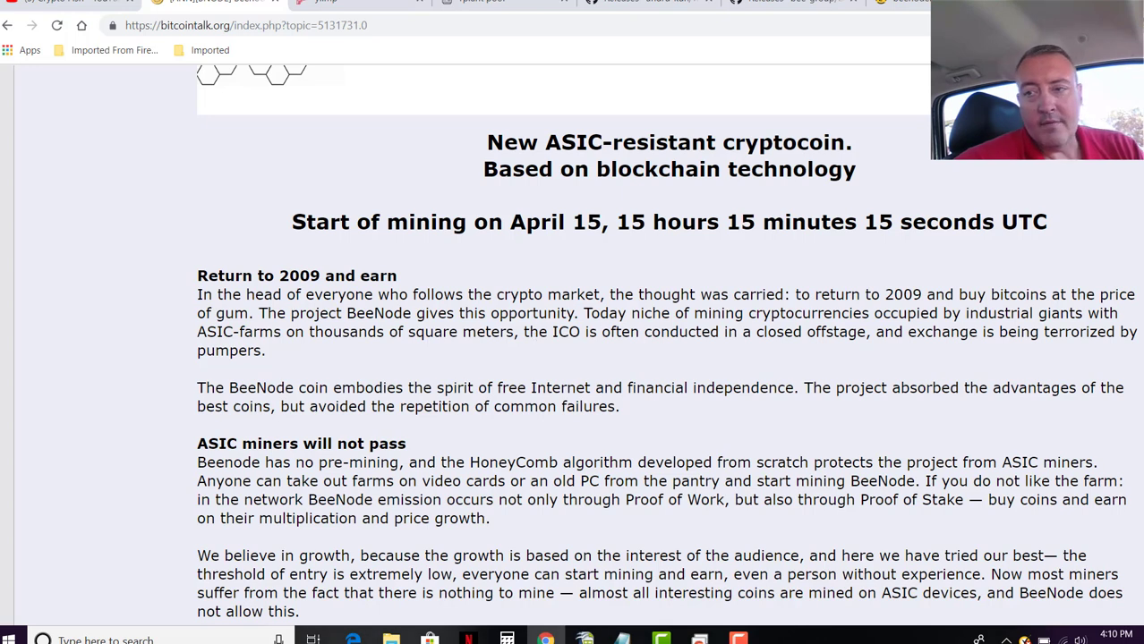
scroll(572, 344, "down", 2)
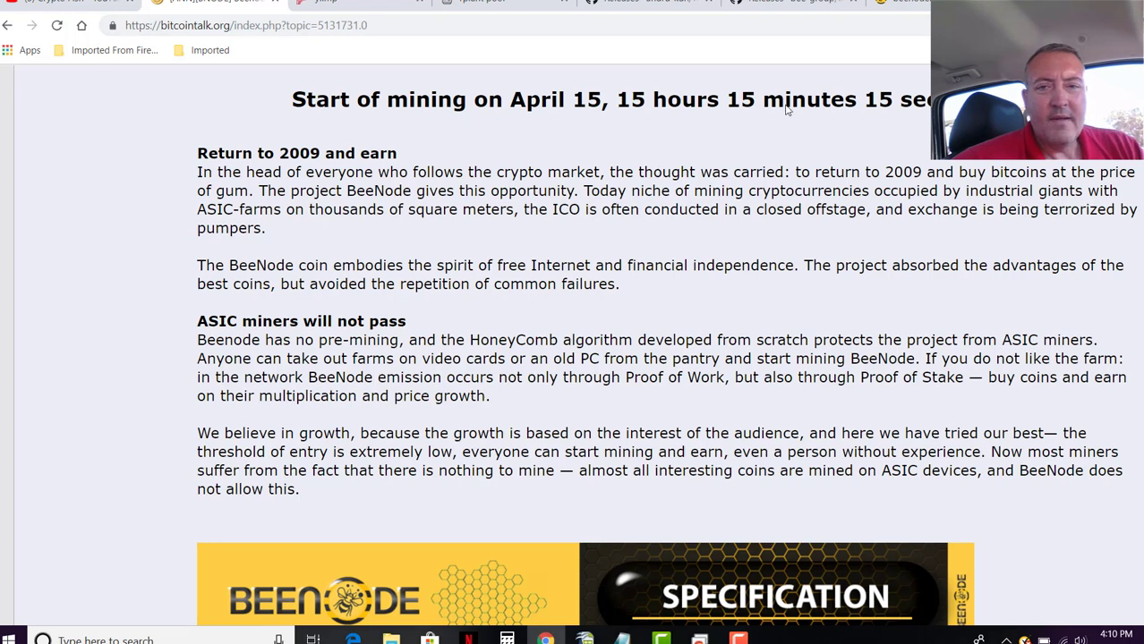
left_click(917, 4)
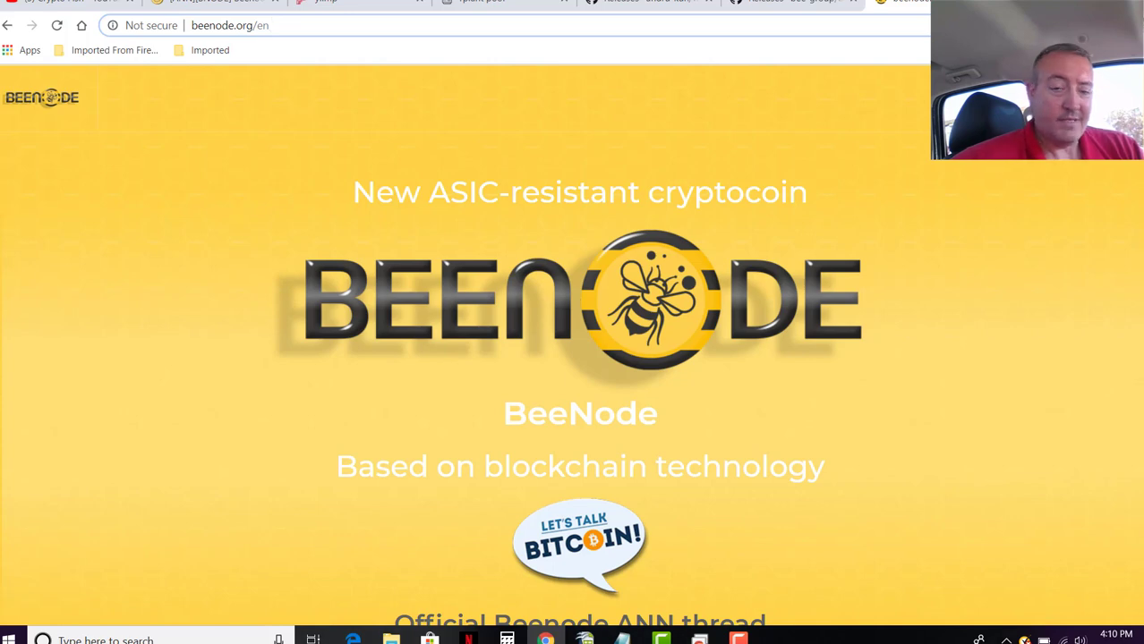
Look over beenode.org's coin description and feature cards, then return to the [ANN][BNODE] thread.
scroll(466, 350, "down", 5)
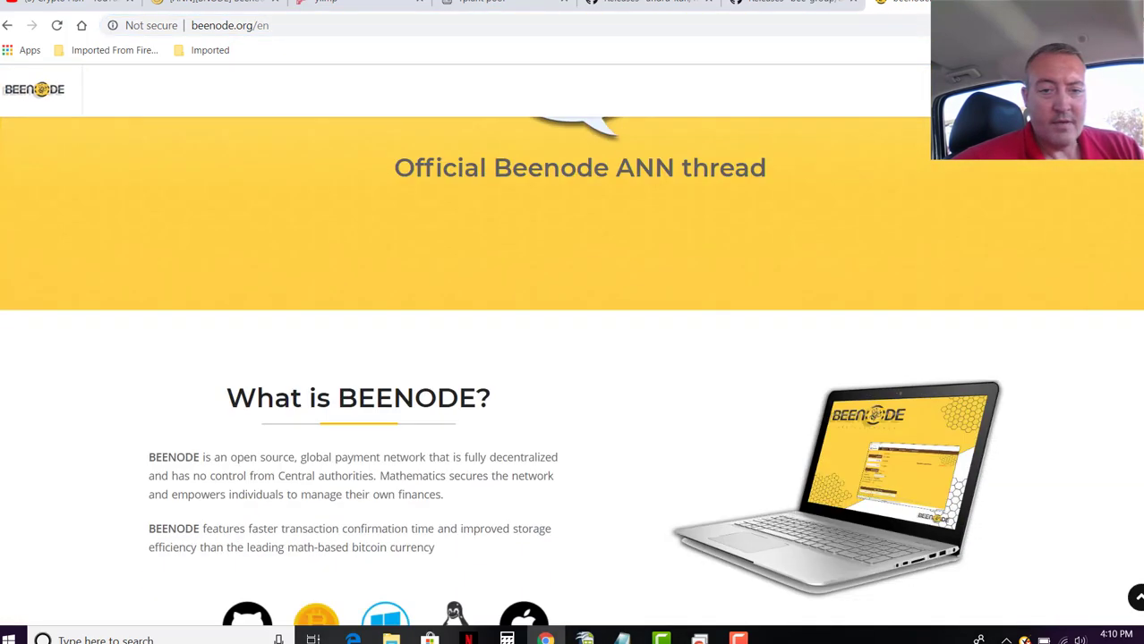
scroll(573, 385, "down", 2)
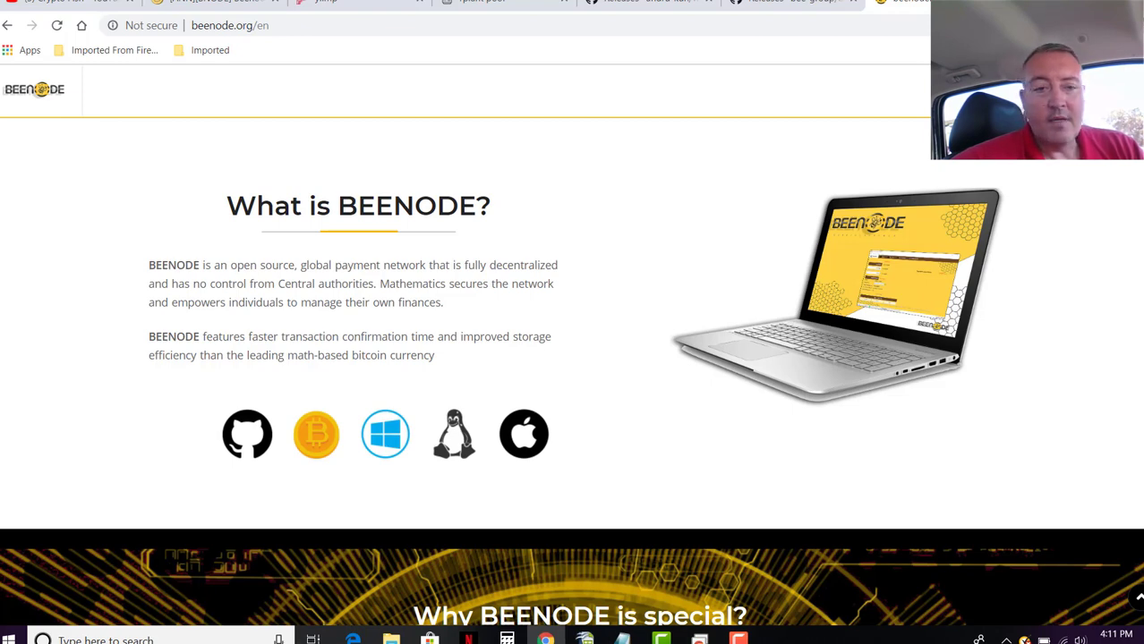
scroll(572, 372, "down", 6)
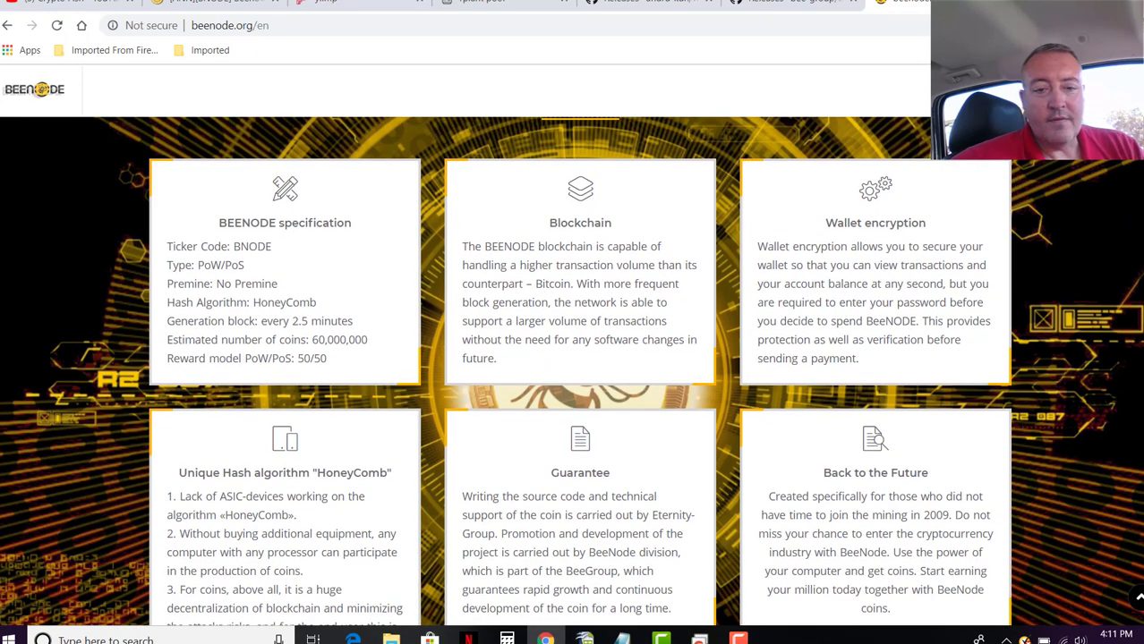
scroll(571, 371, "down", 1)
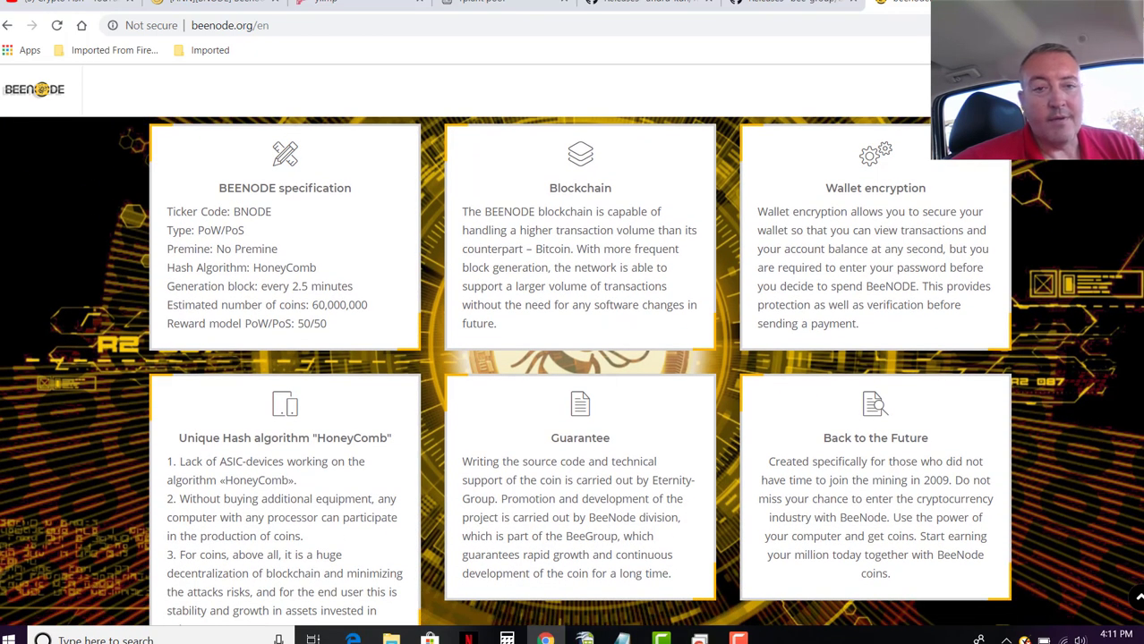
scroll(572, 371, "up", 6)
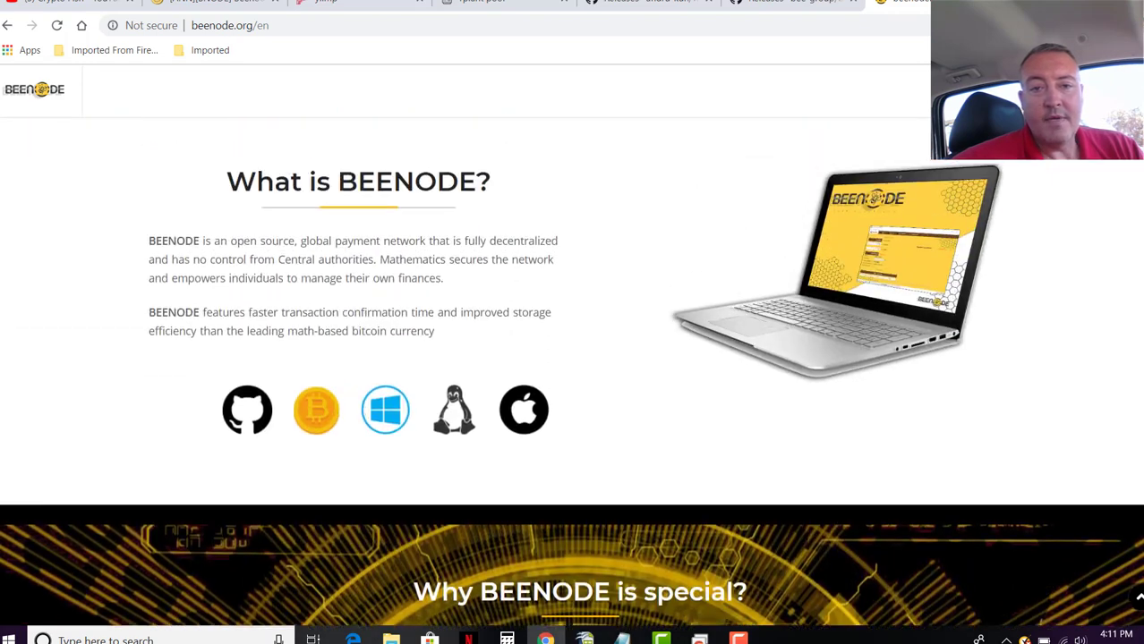
scroll(572, 371, "up", 8)
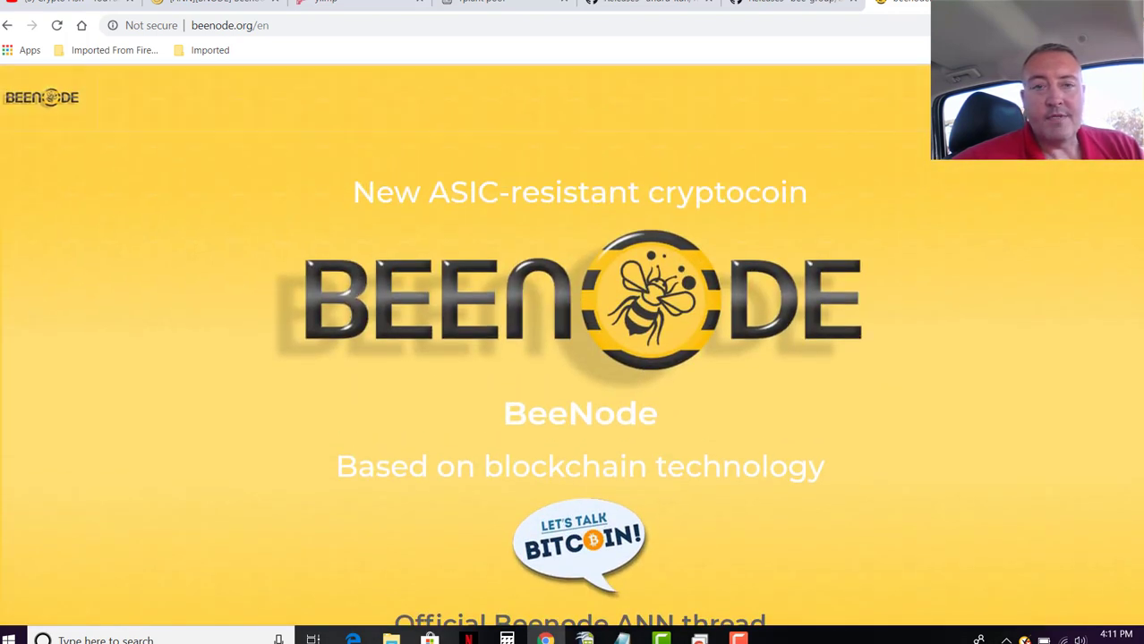
left_click(219, 3)
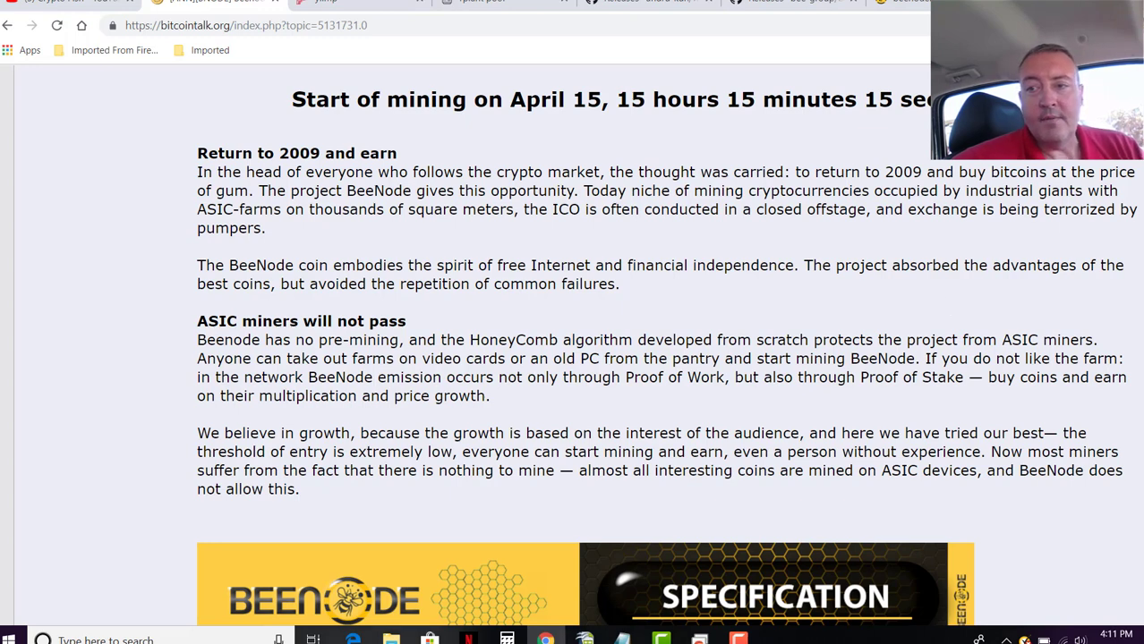
scroll(572, 340, "down", 3)
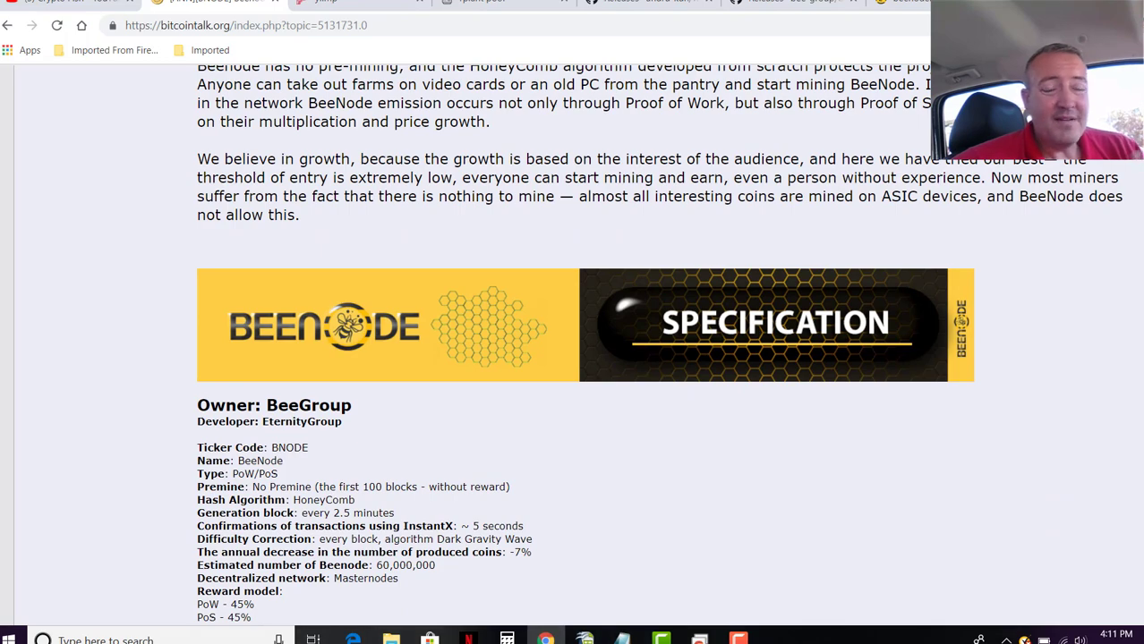
scroll(573, 340, "up", 6)
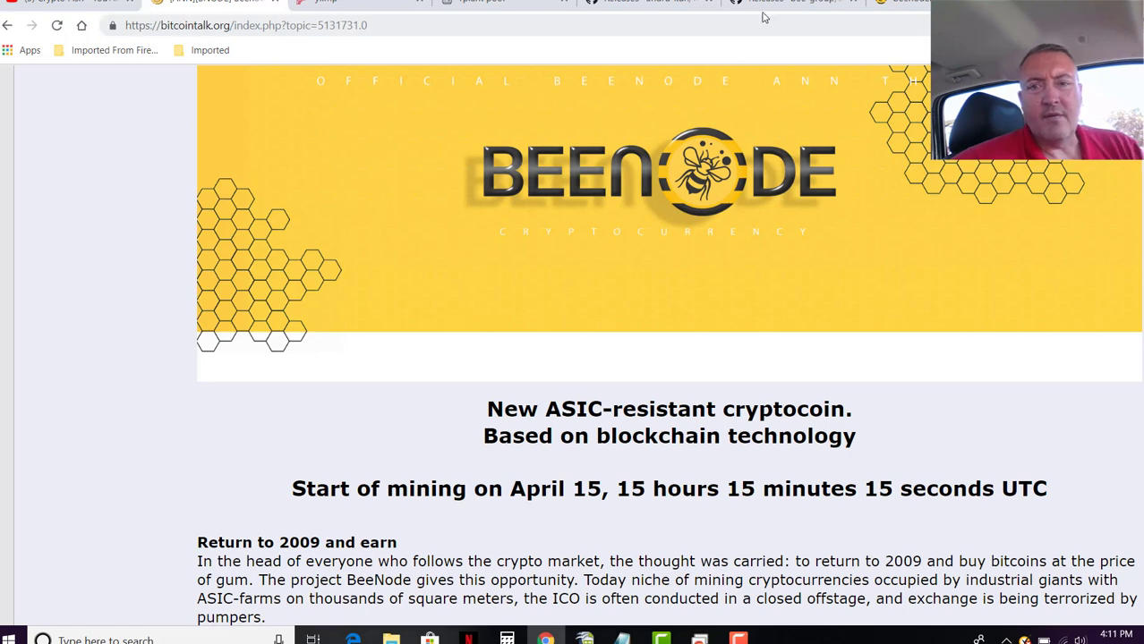
Check the Beenode Core 0.7.1 release Assets on GitHub, then bring up the miner's remote desktop.
left_click(795, 2)
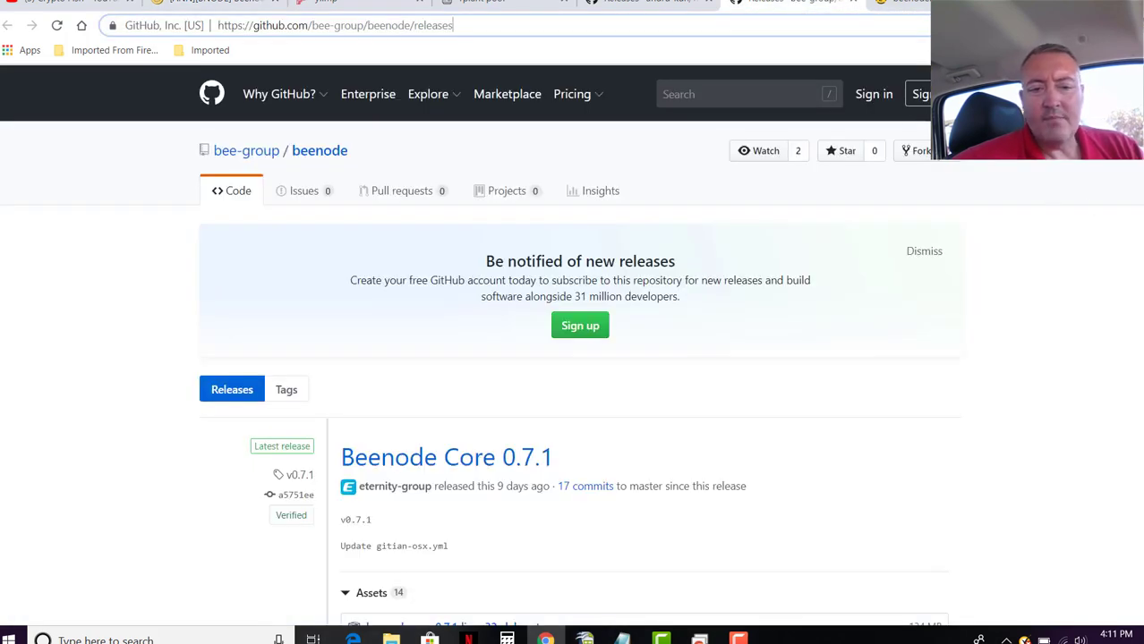
scroll(572, 358, "down", 3)
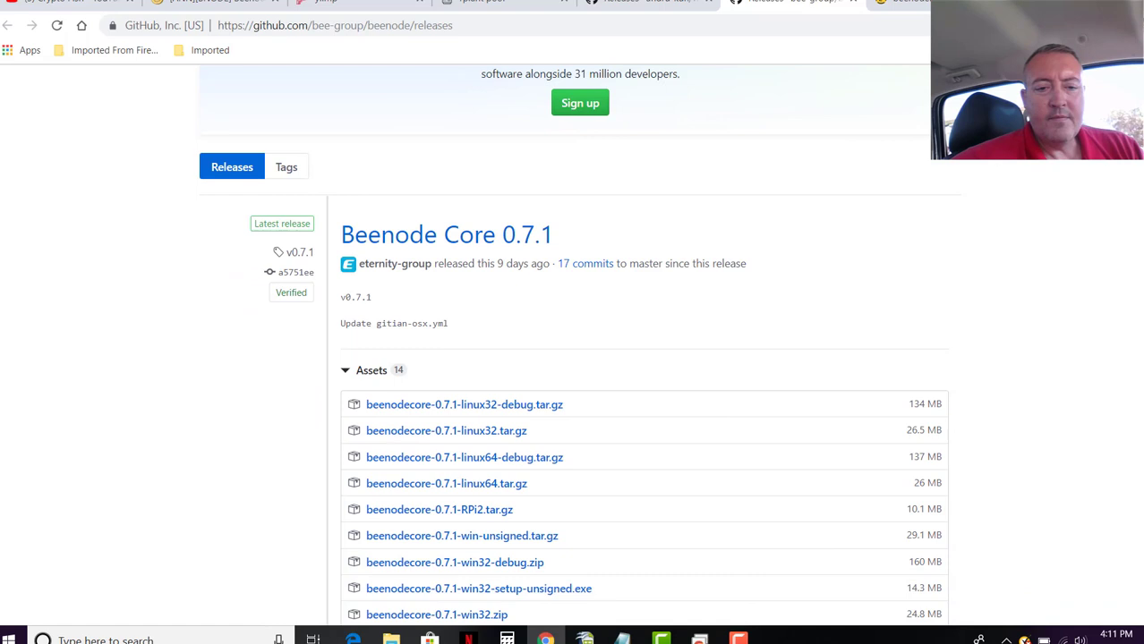
scroll(576, 484, "down", 2)
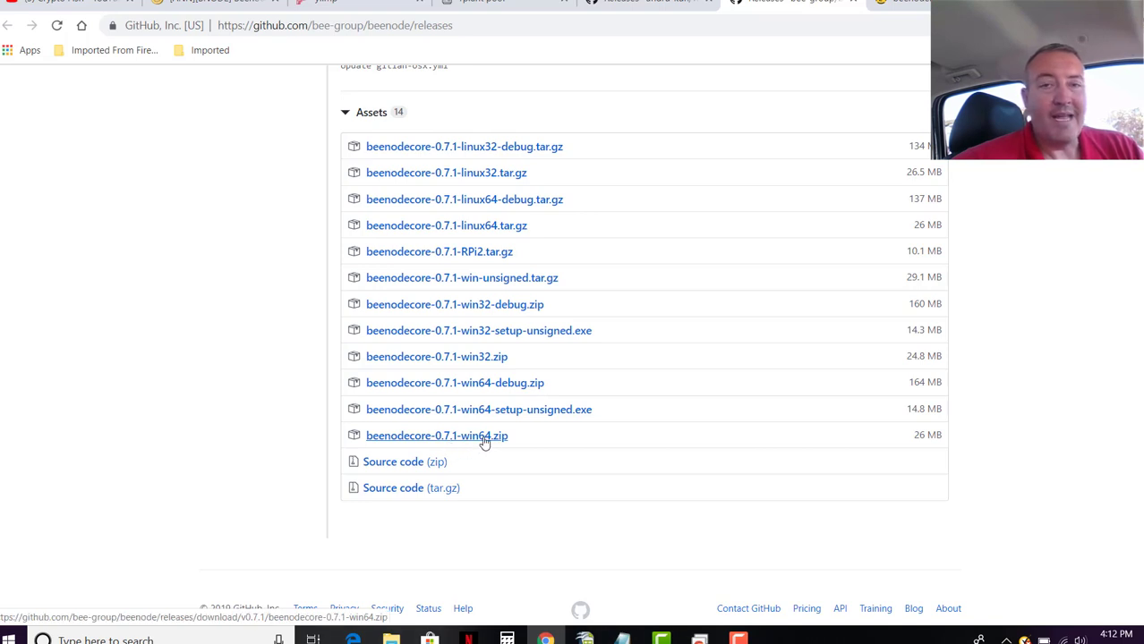
left_click(699, 637)
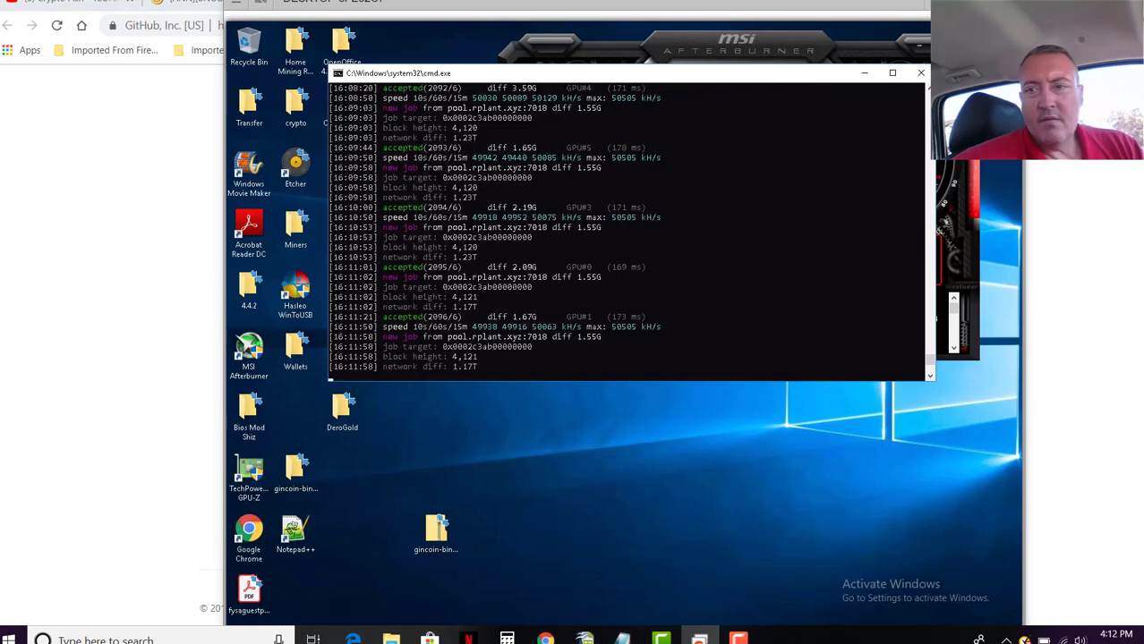
Browse the Wallets folder through Bee Node and beenodecore-0.7.1 into bin to find beenode-qt.
key("alt+Tab")
key("alt+Tab")
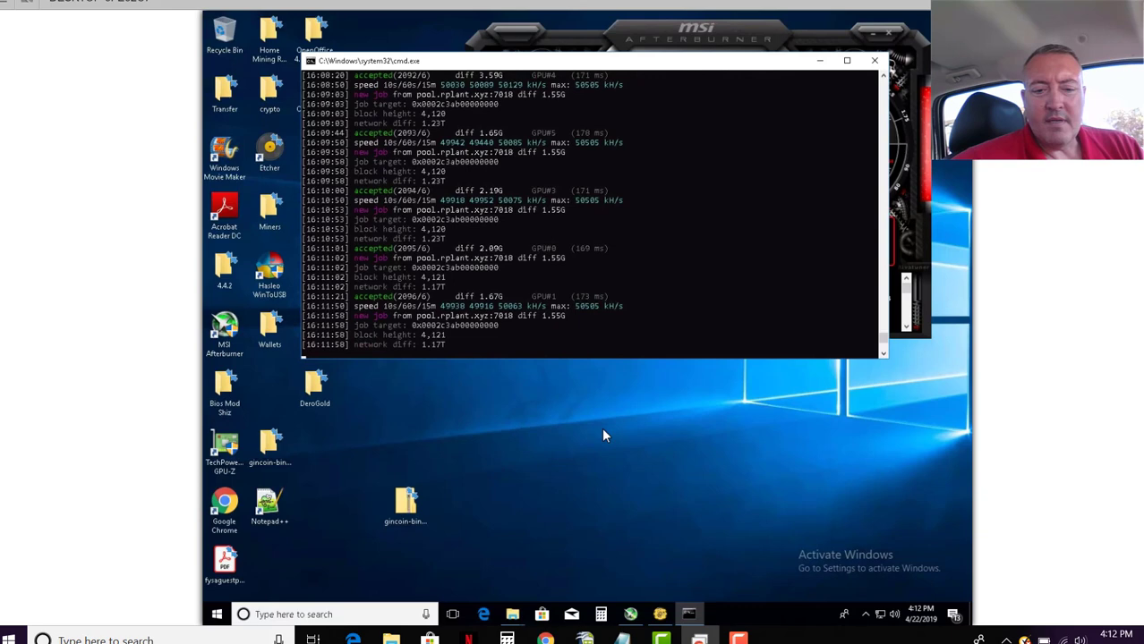
mouse_move(512, 614)
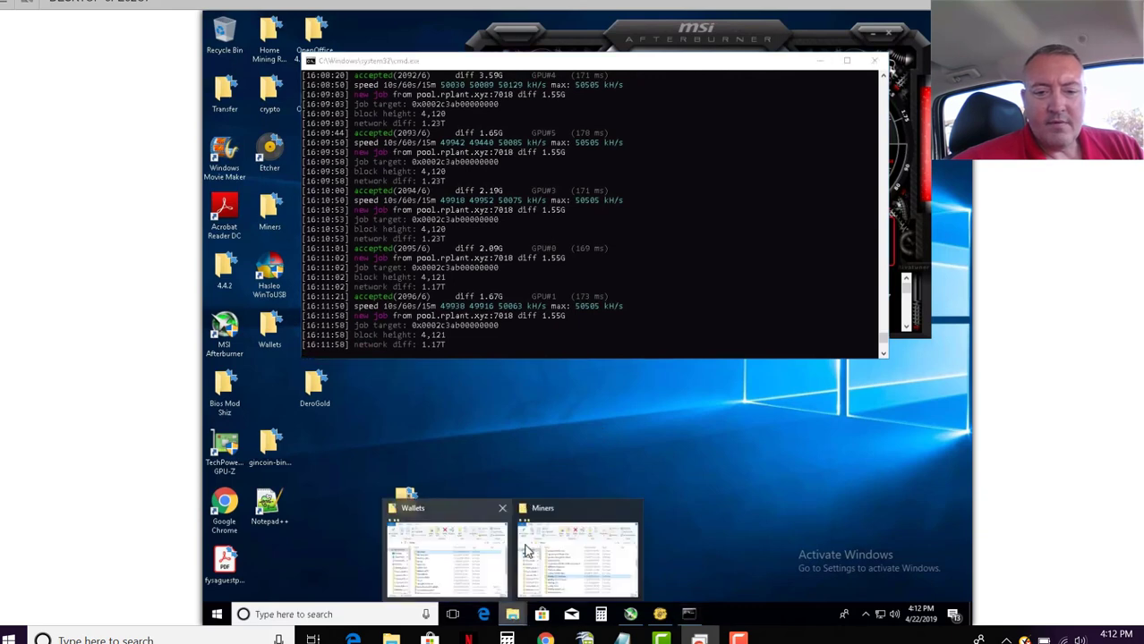
left_click(480, 550)
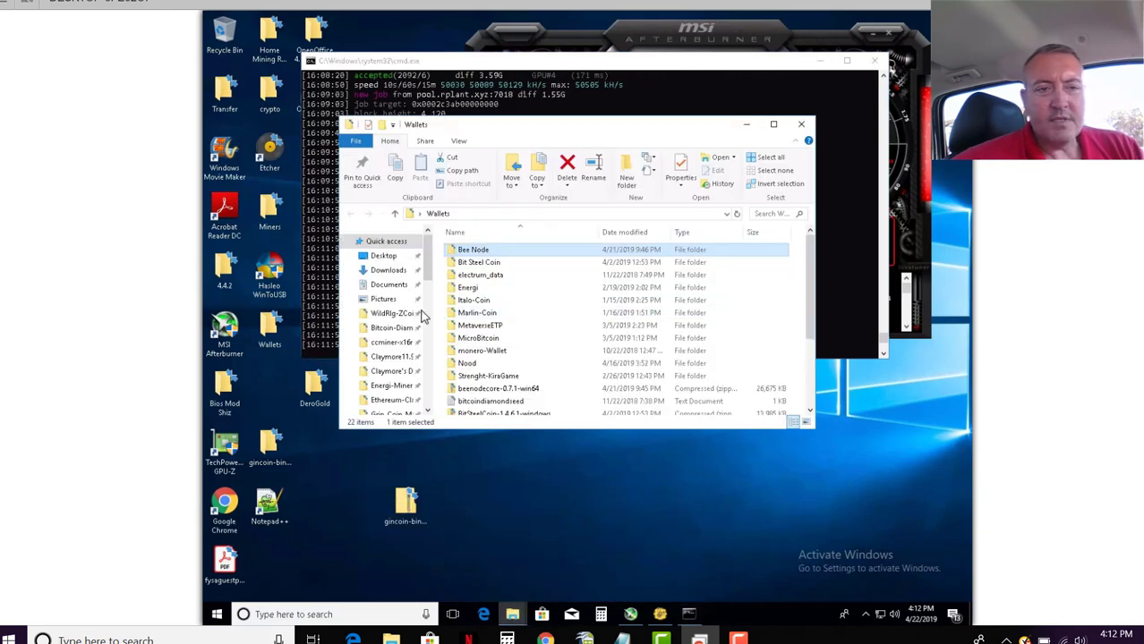
double_click(487, 255)
double_click(487, 254)
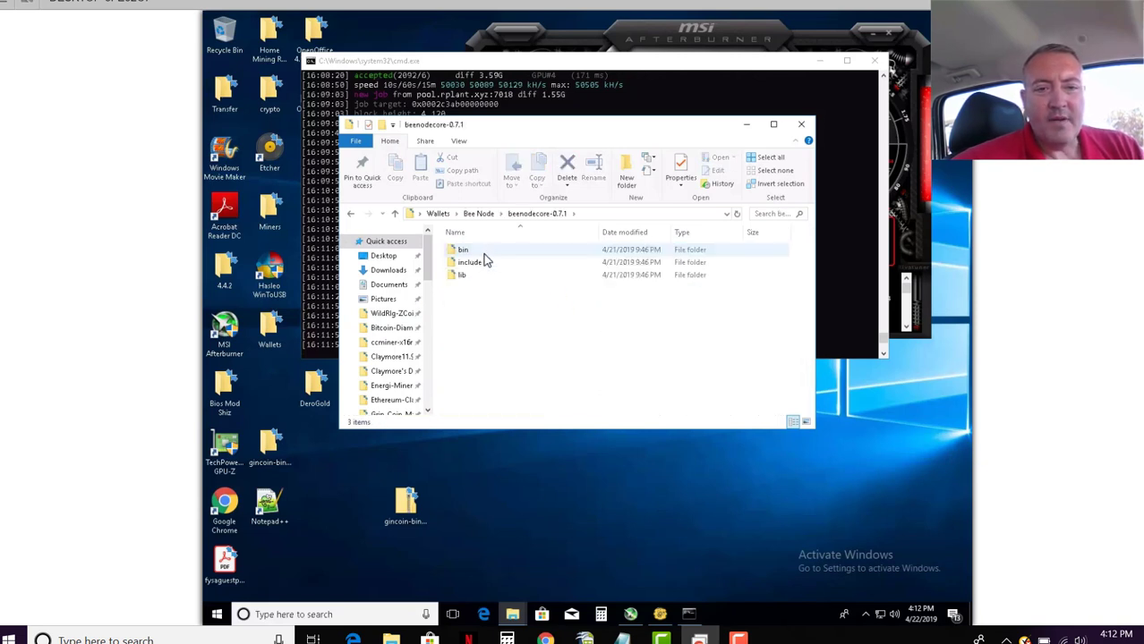
double_click(483, 253)
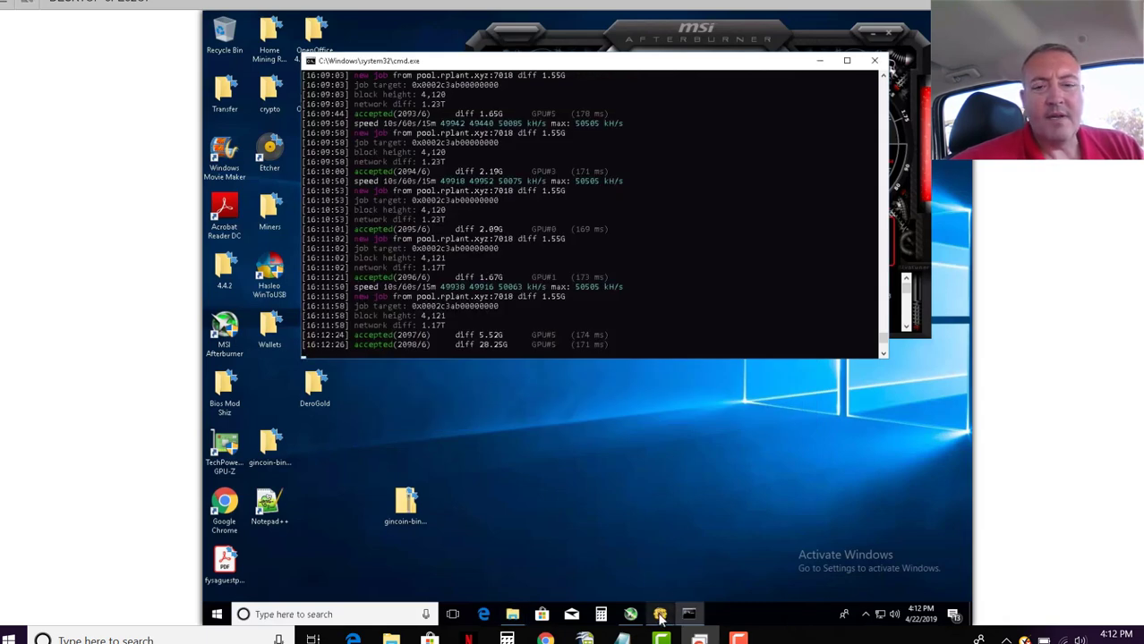
Show the AMD Rig payment request and QR code in Beenode Core's Receive page, then view WildRig Multi releases.
left_click(660, 614)
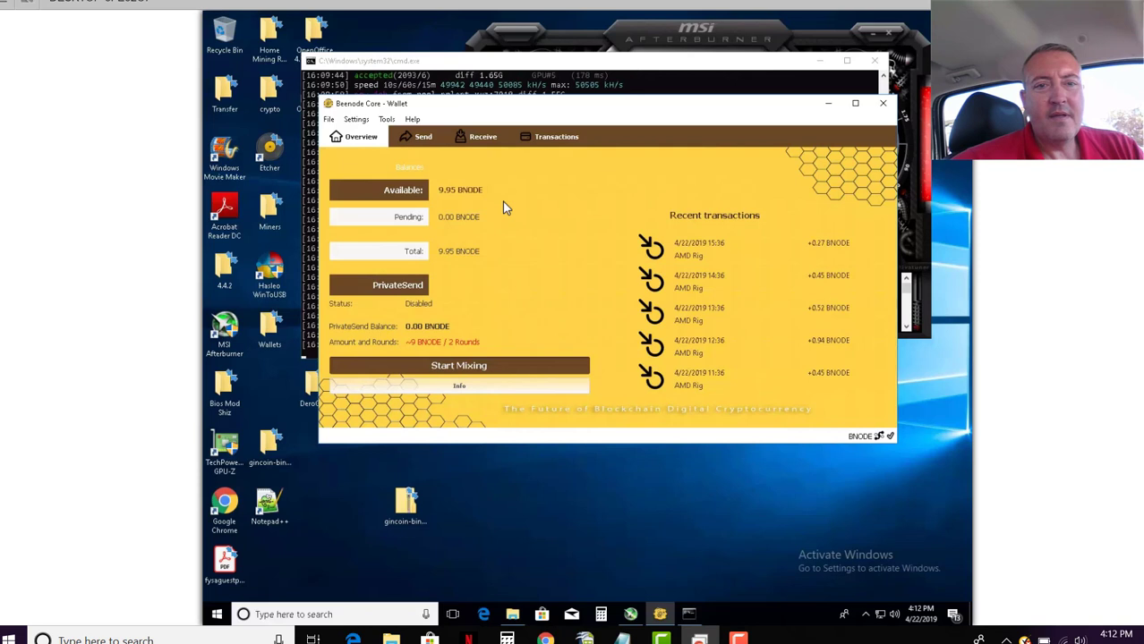
left_click(484, 137)
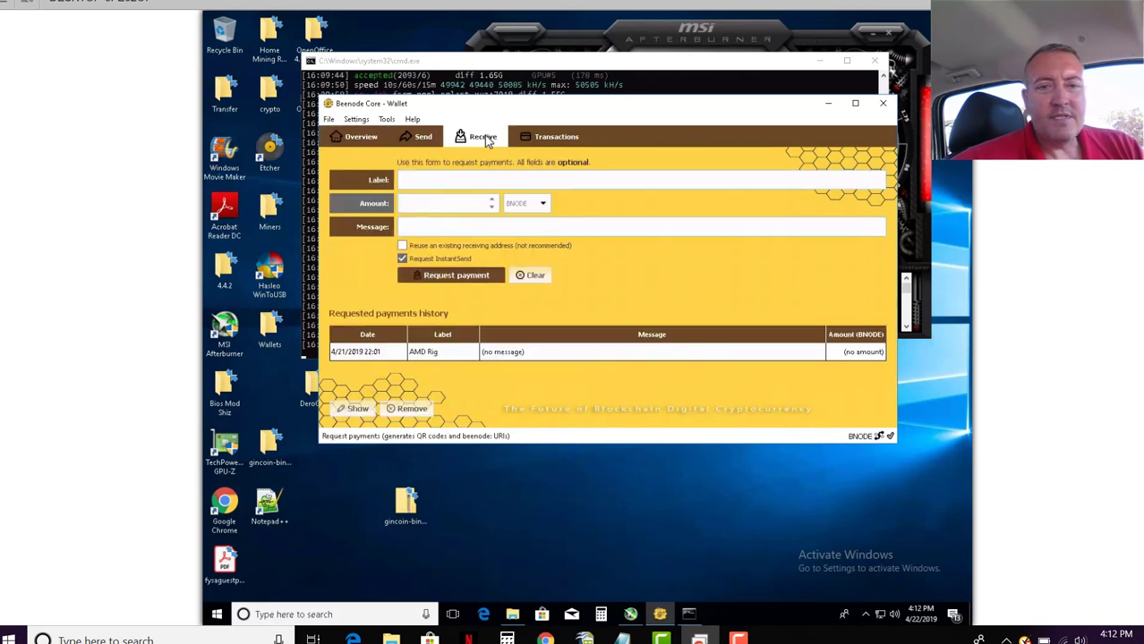
left_click(483, 183)
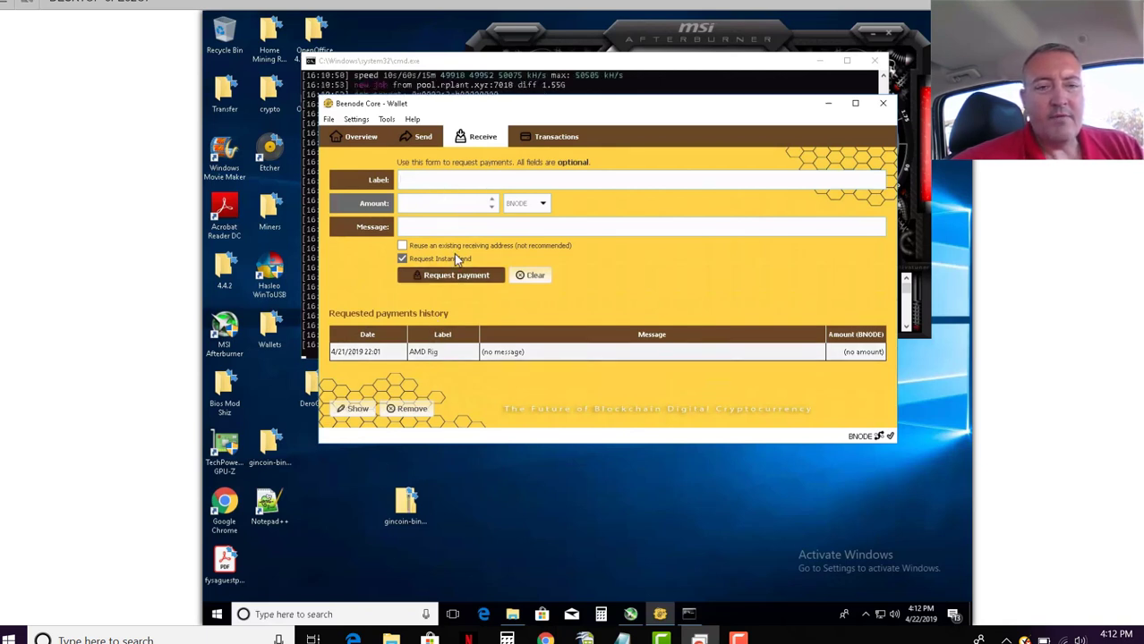
left_click(353, 409)
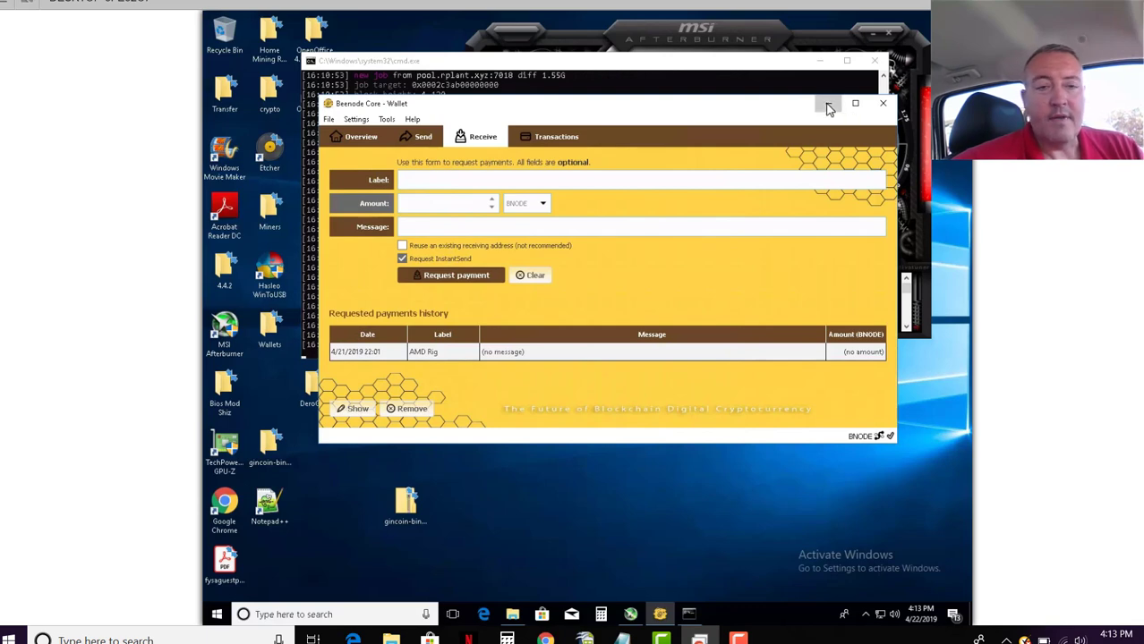
left_click(828, 105)
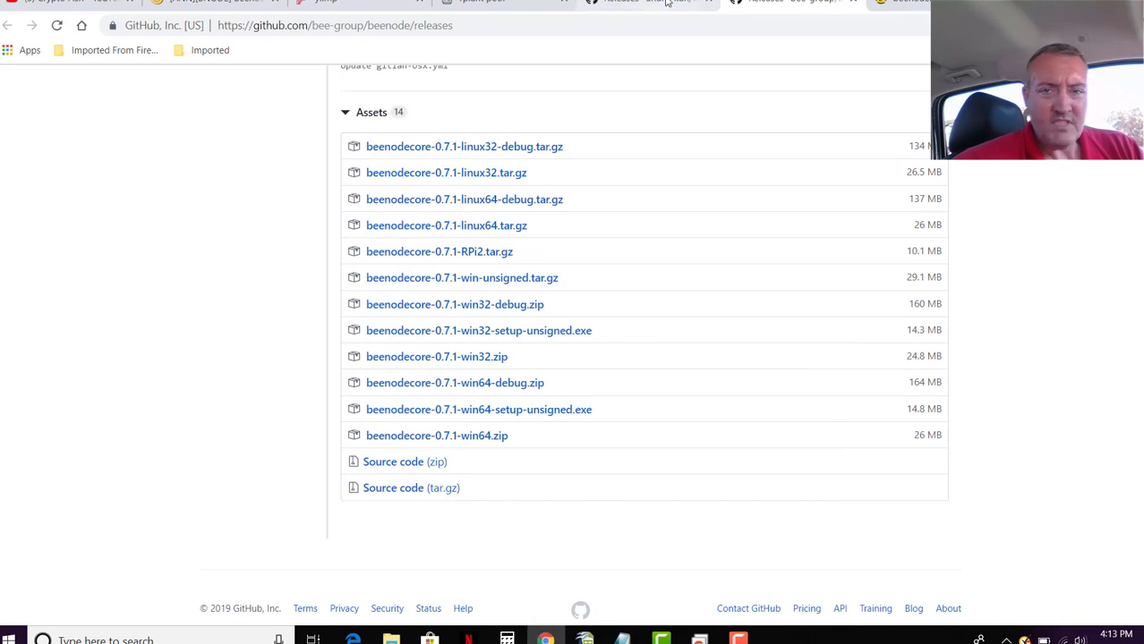
left_click(666, 3)
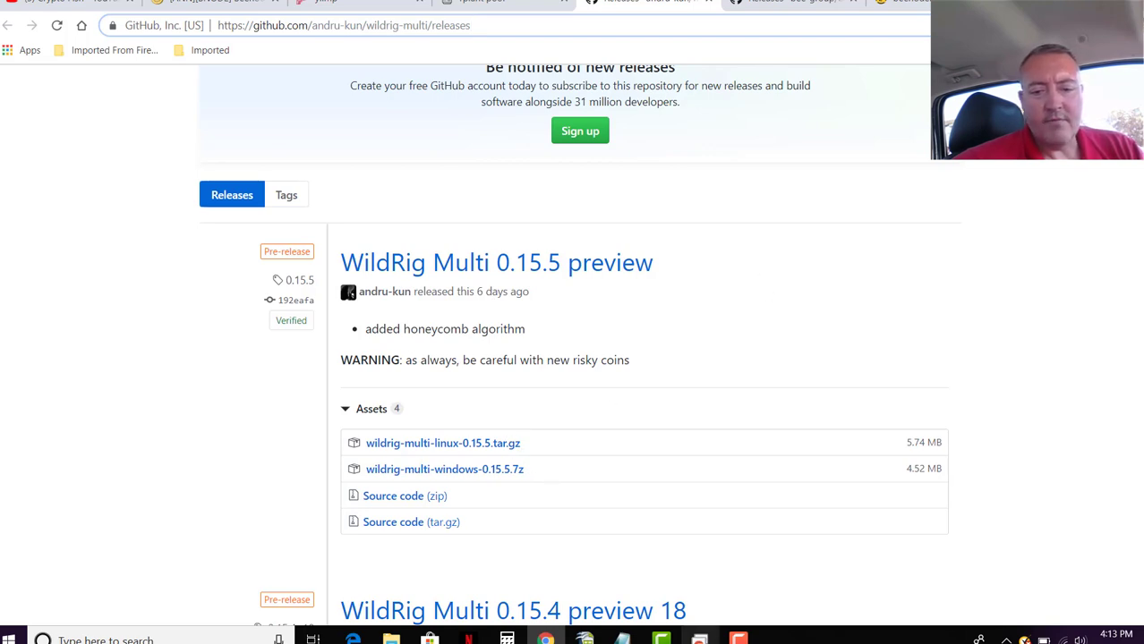
Switch to the mining PC's remote desktop, where the miner now shows 2102 accepted shares.
left_click(699, 639)
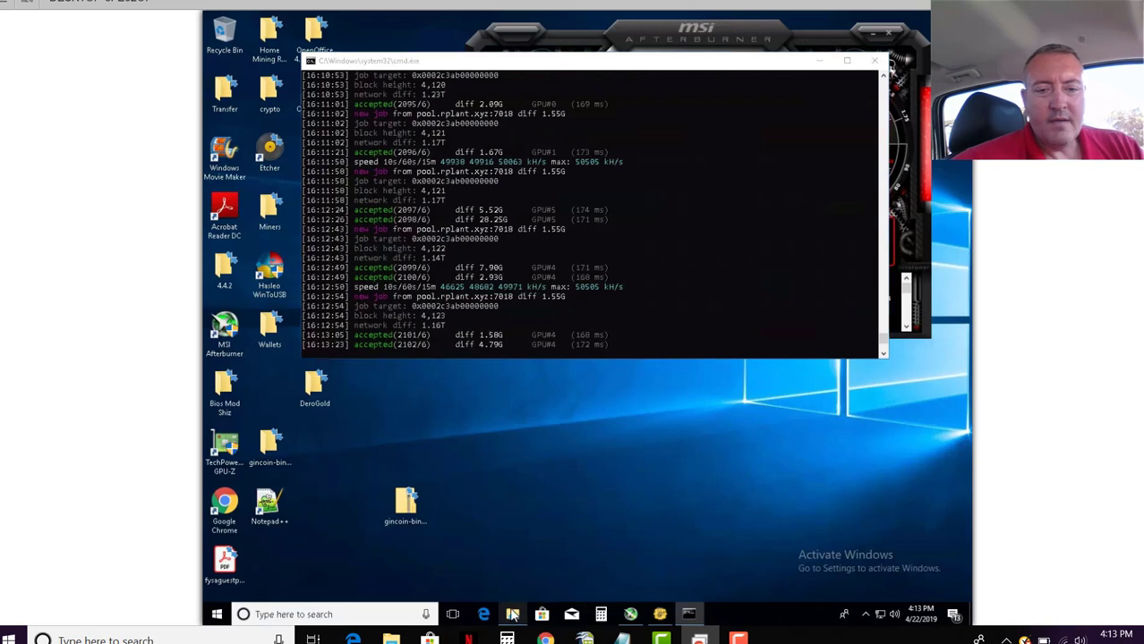
Open RUN from WildRig.15.5-BeeNode\wildrig-multi-windows-0.15.5 in Notepad using Edit.
left_click(511, 615)
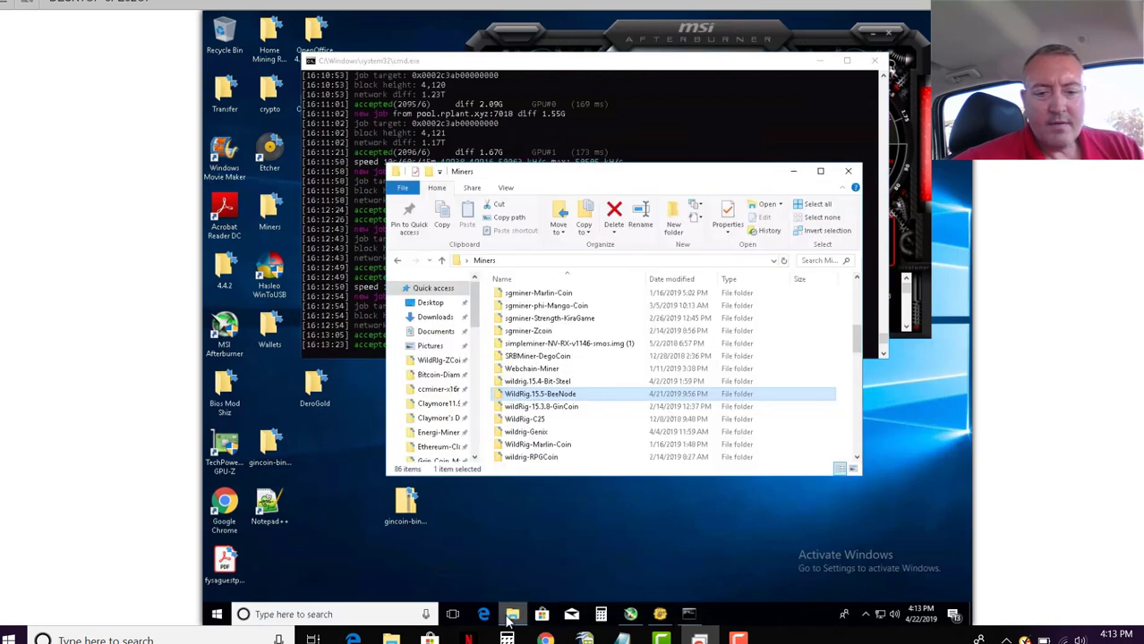
left_click(508, 619)
left_click(508, 618)
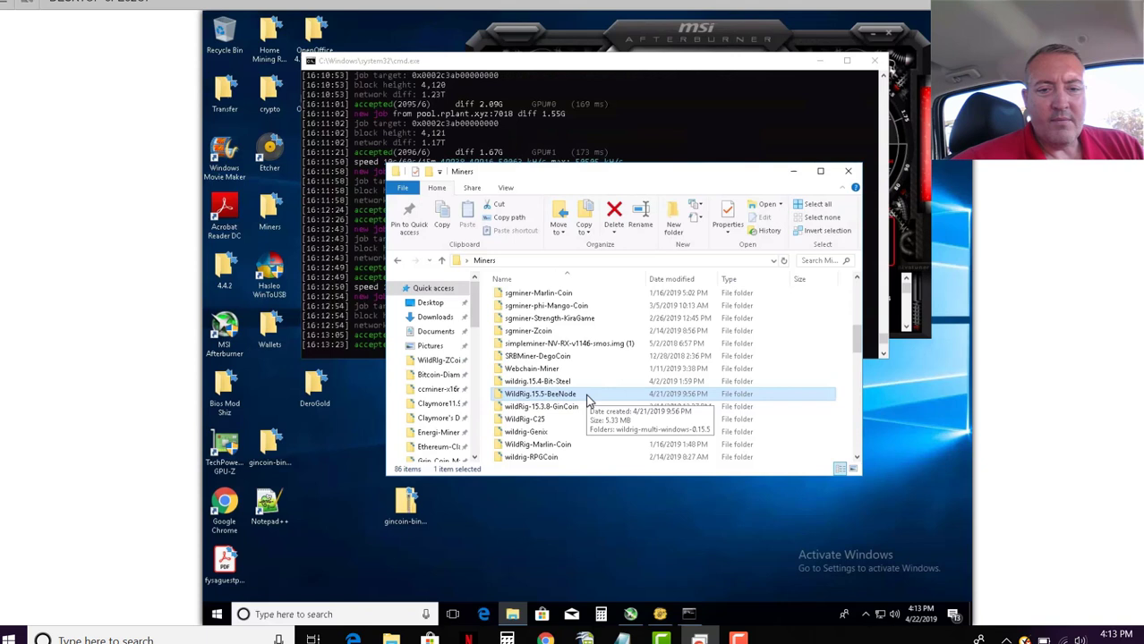
double_click(588, 401)
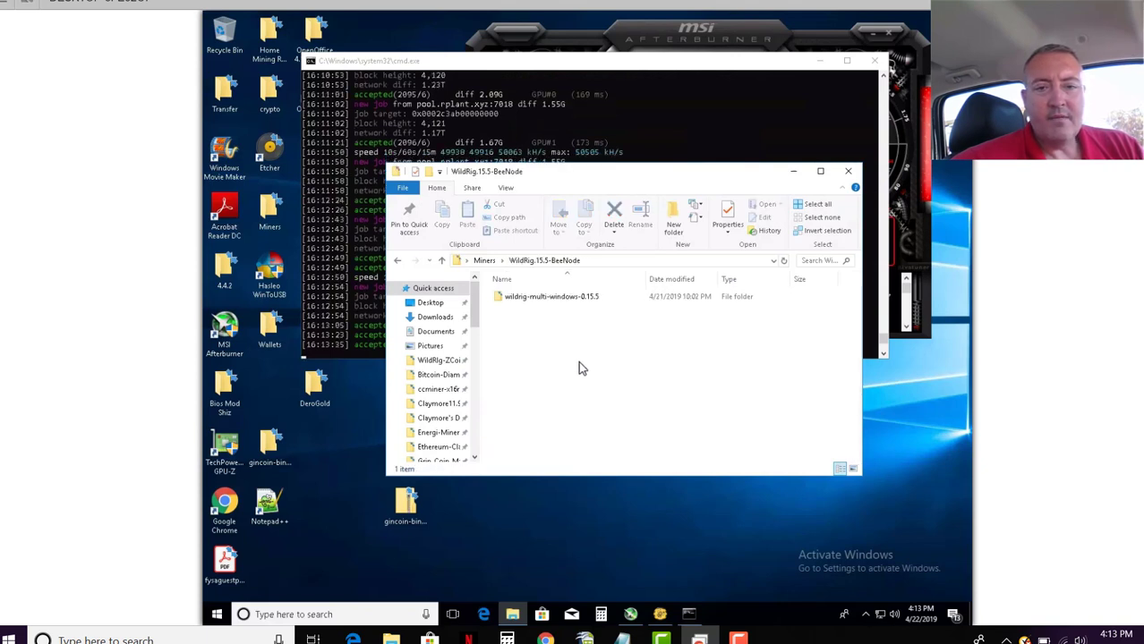
left_click(549, 301)
double_click(549, 300)
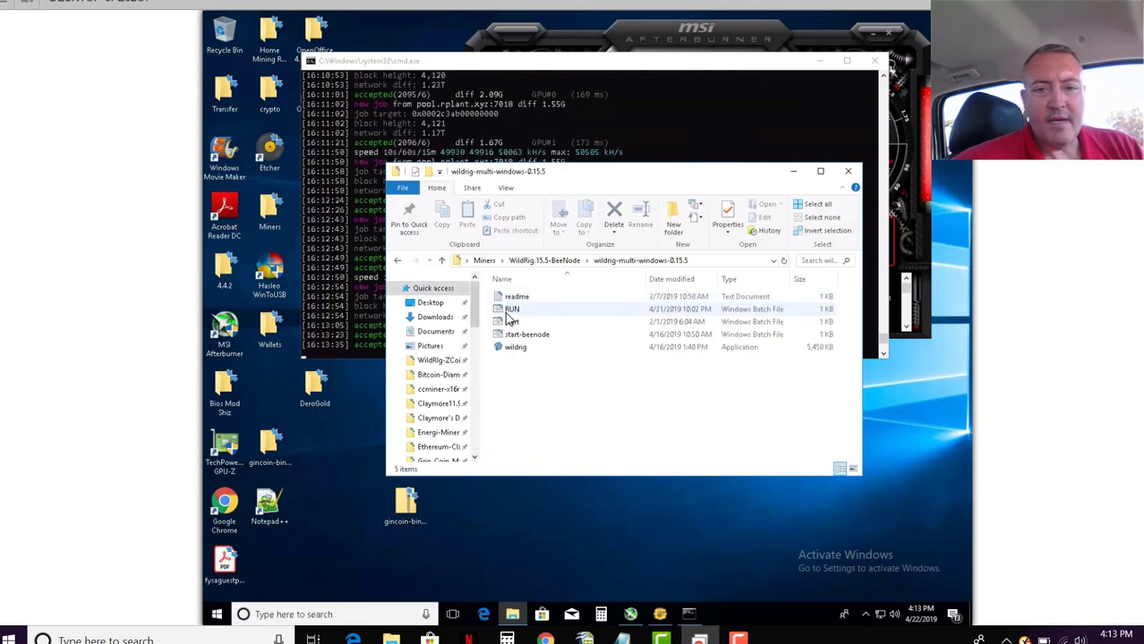
left_click(509, 310)
right_click(509, 317)
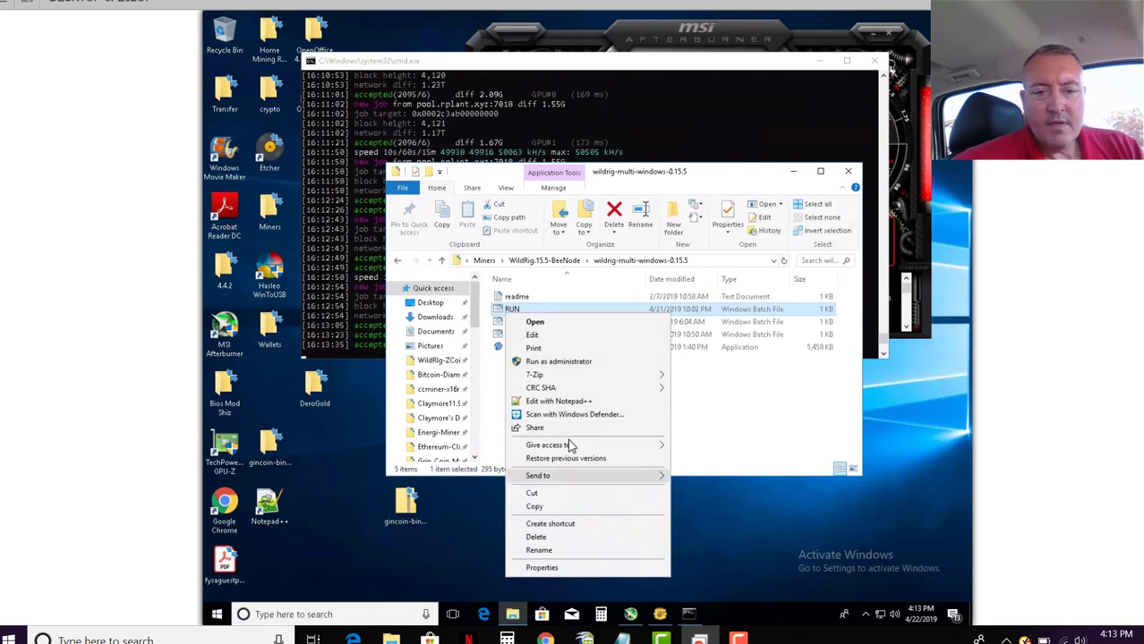
left_click(580, 335)
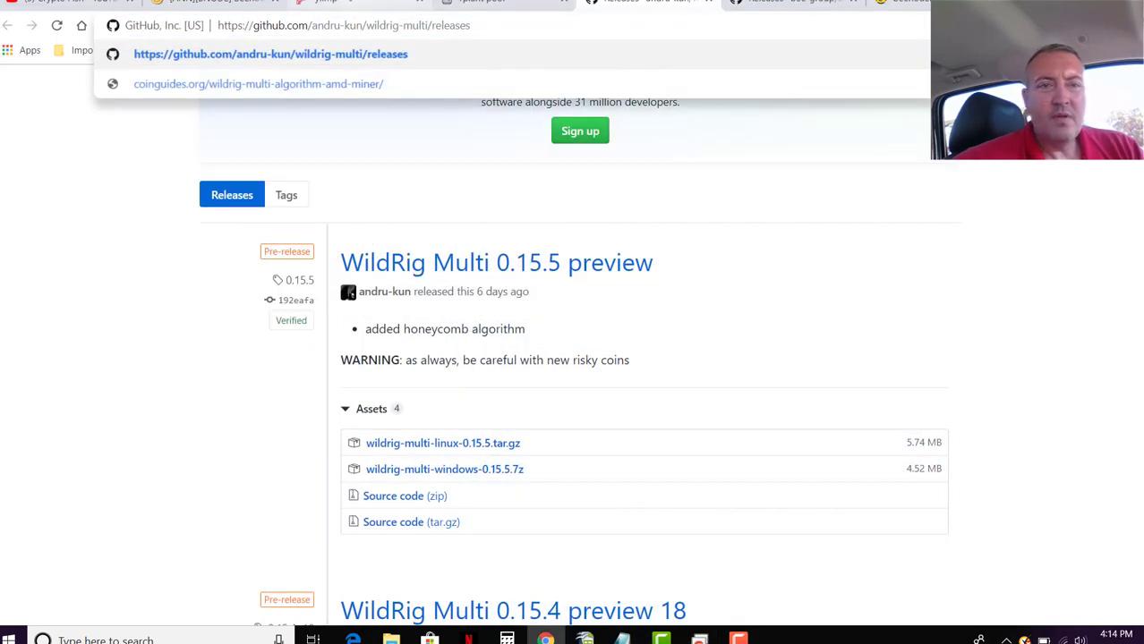
Resume auto refresh on Focus Pool's BeeNode honeycomb stats, then return to the RUN script.
left_click(343, 3)
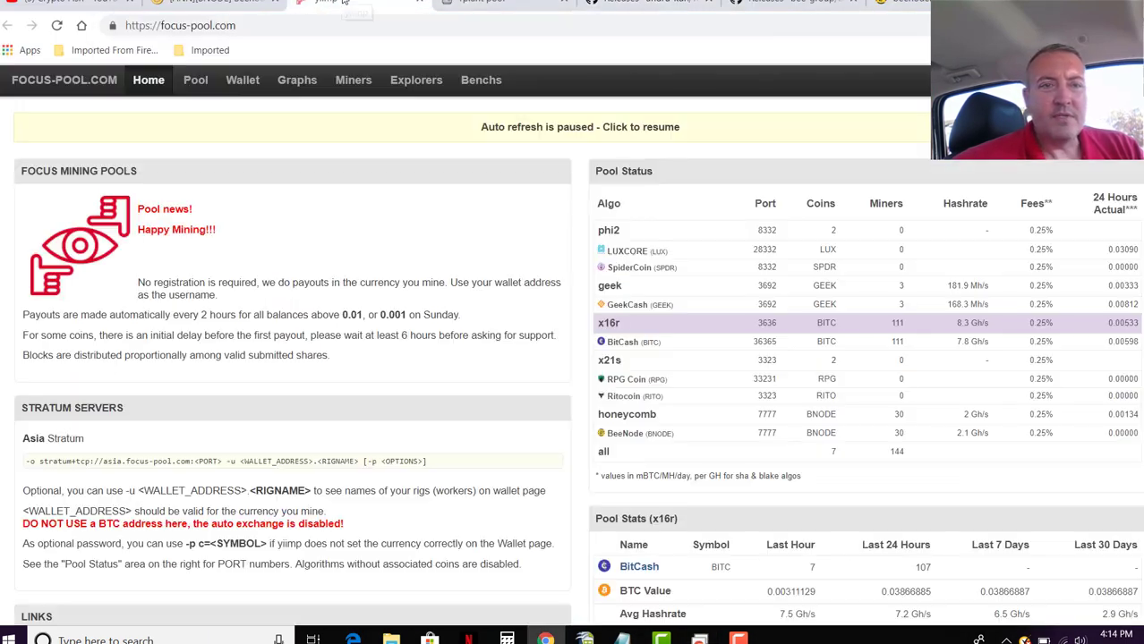
left_click(555, 127)
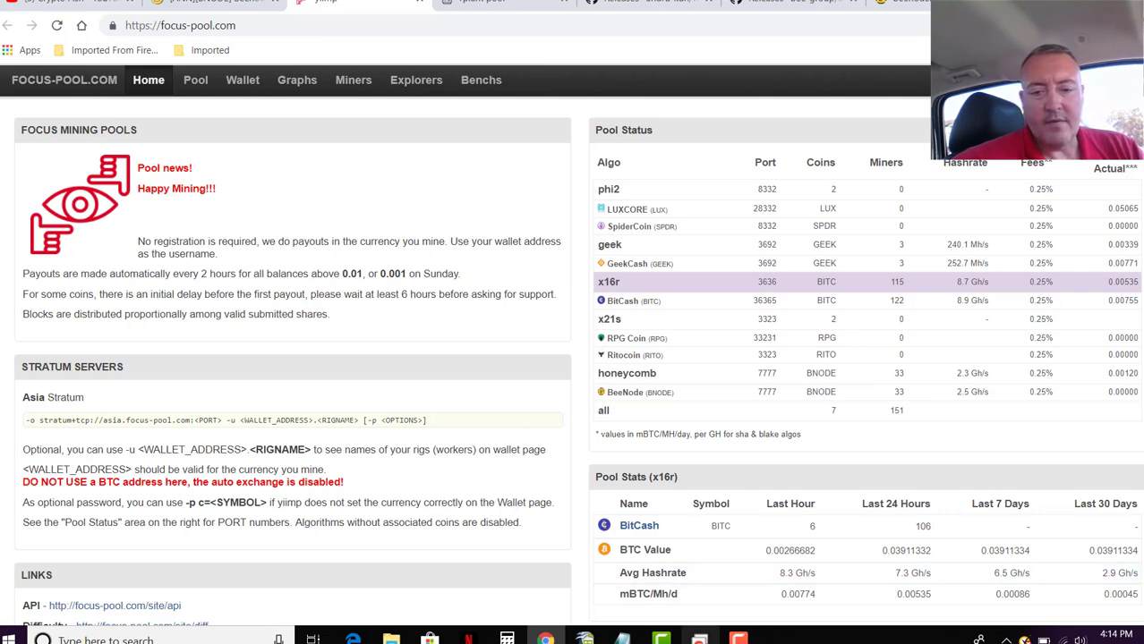
left_click(701, 639)
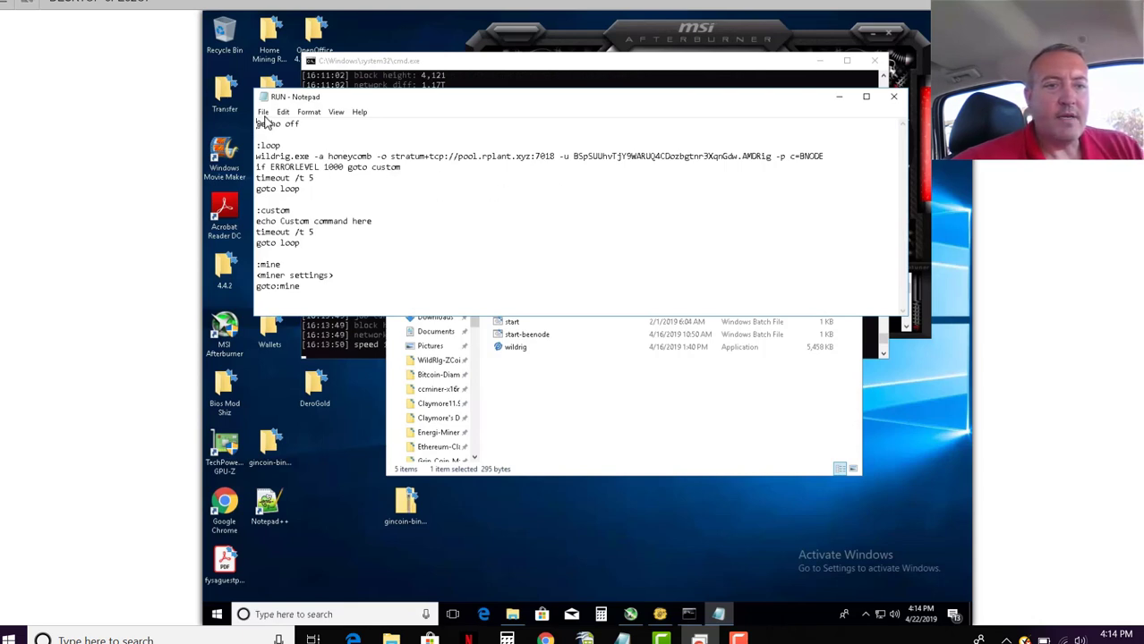
Use Save As to store the script as RUN1.bat inside wildrig-multi-windows-0.15.5.
left_click(264, 114)
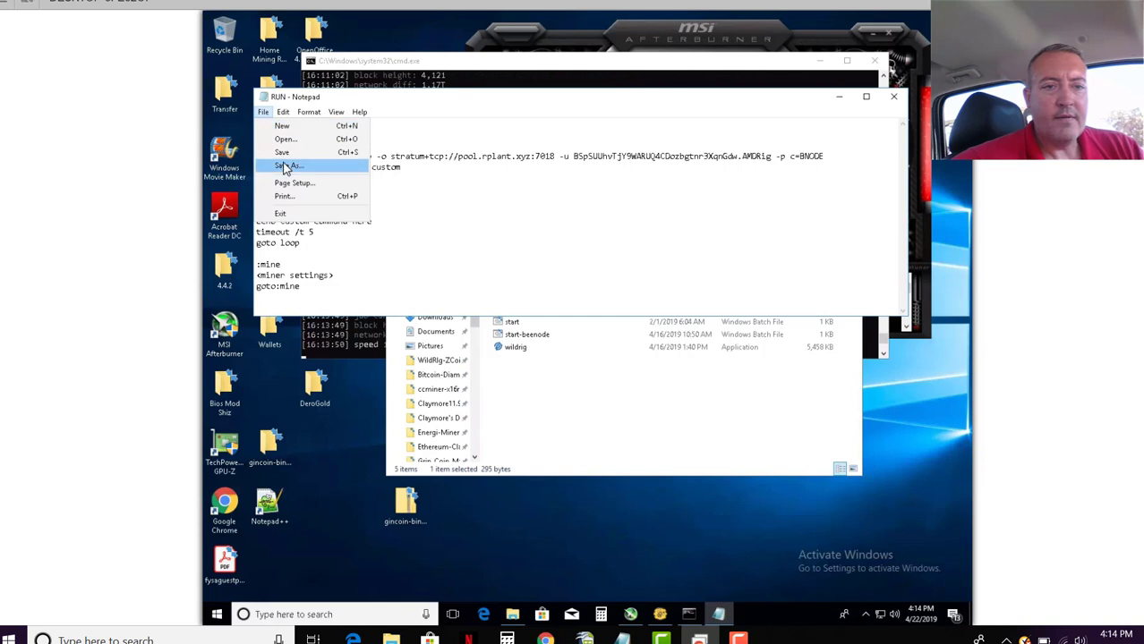
left_click(289, 165)
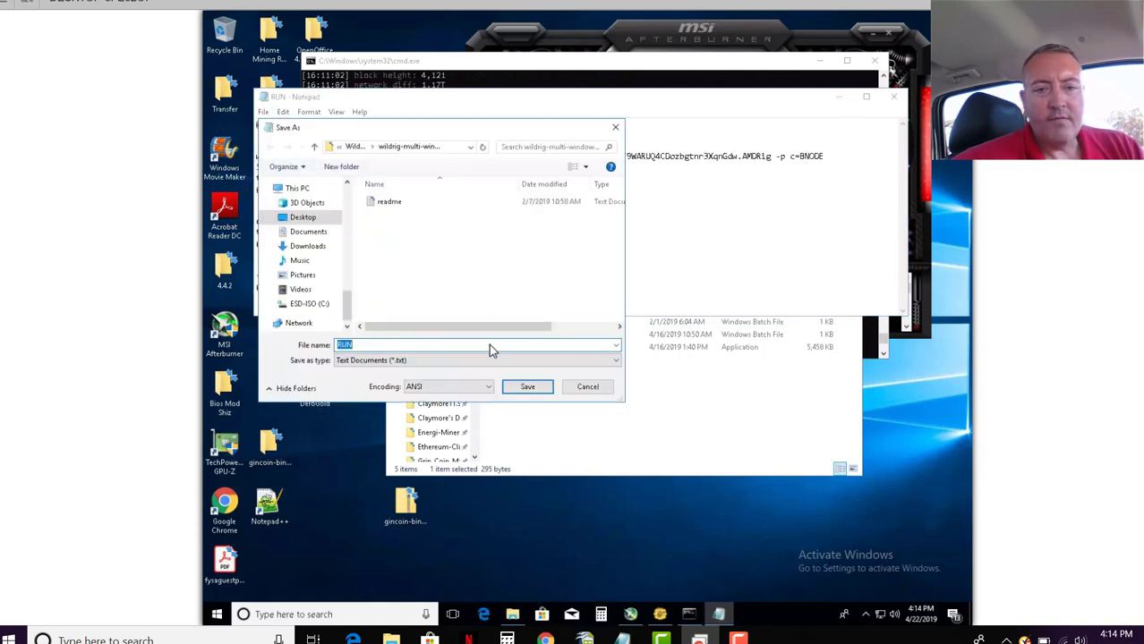
left_click(489, 345)
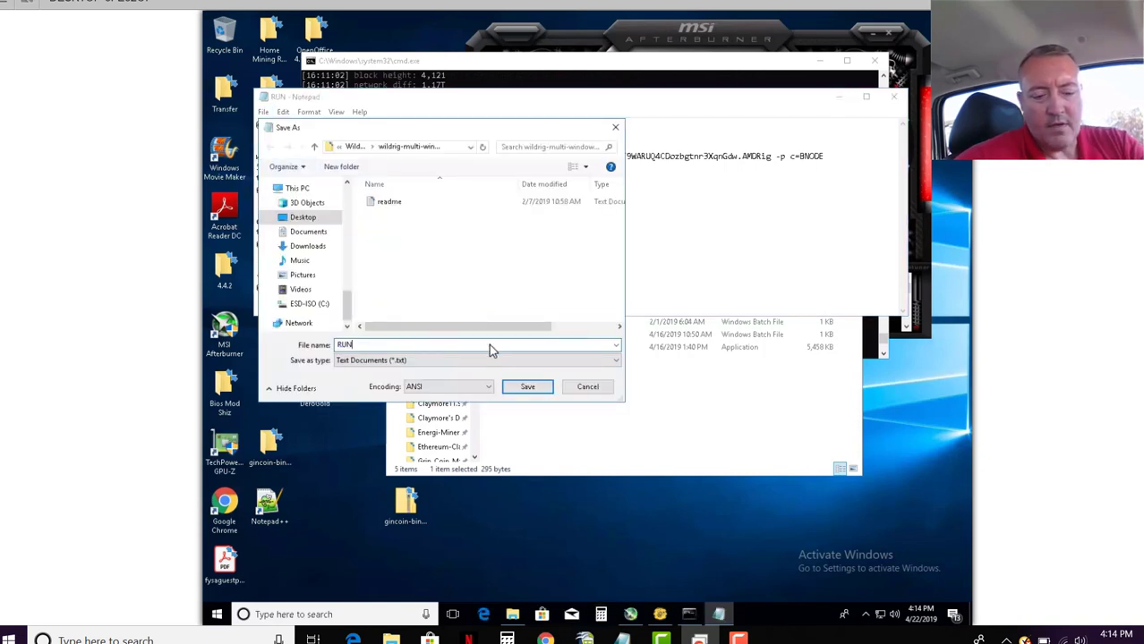
type("1.bat")
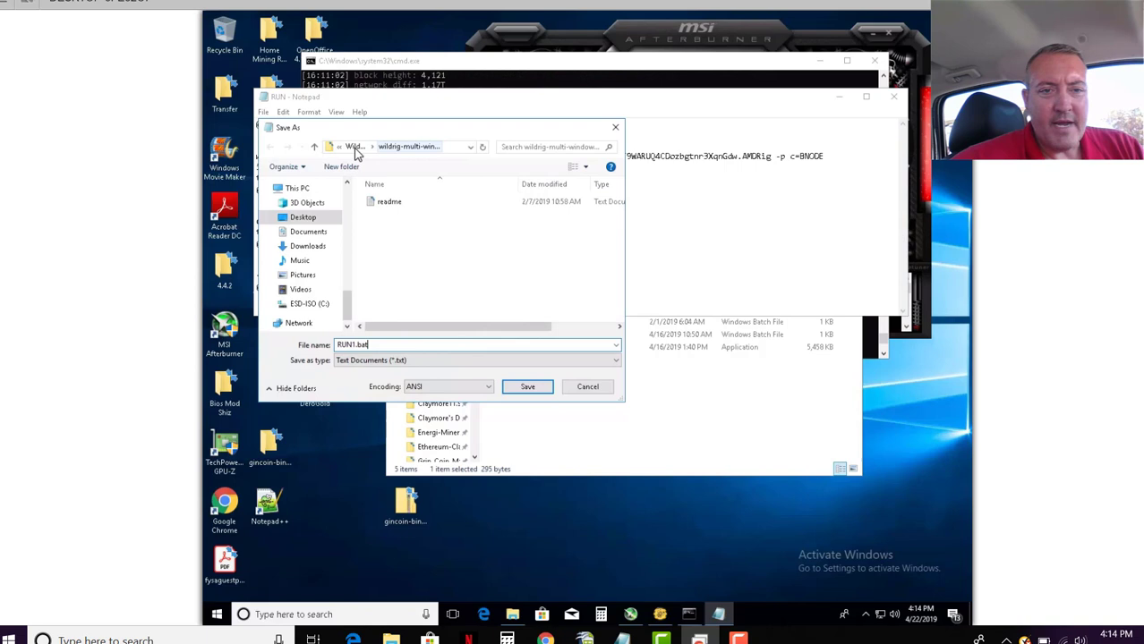
left_click(354, 148)
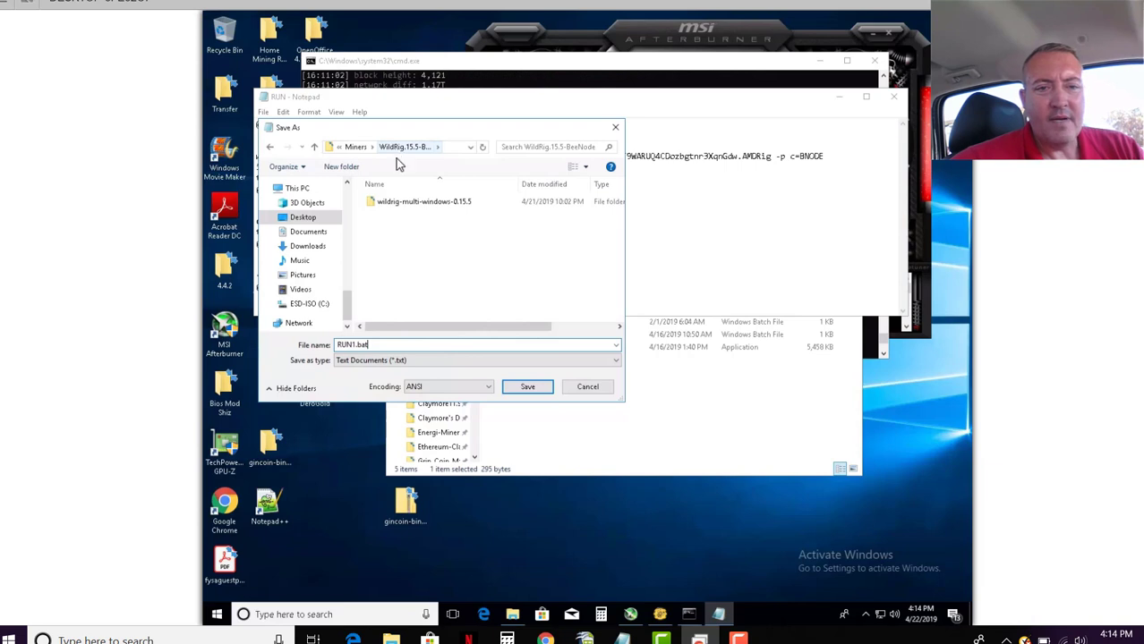
double_click(408, 201)
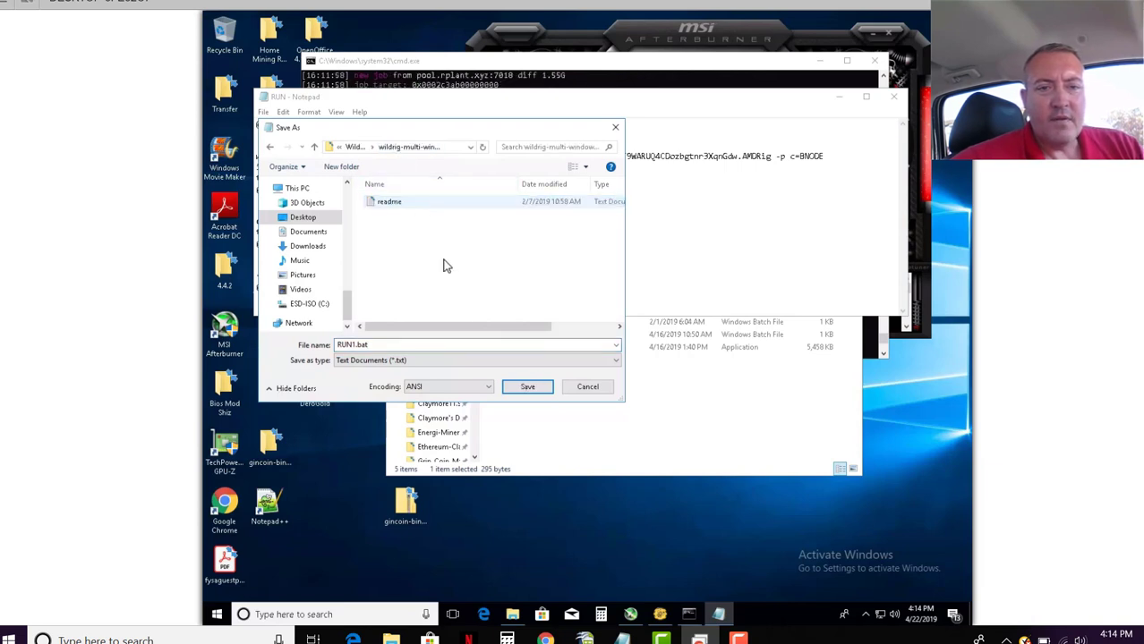
left_click(531, 388)
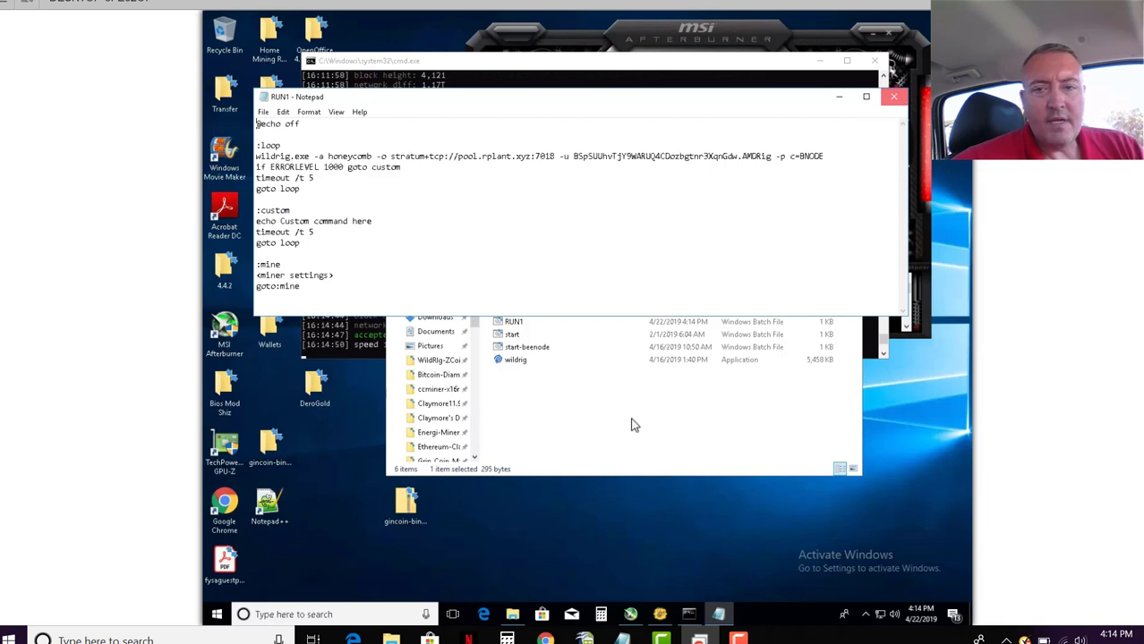
Close Notepad and the old miner console, then launch RUN1 to start WildRig mining BNODE.
key("alt+F4")
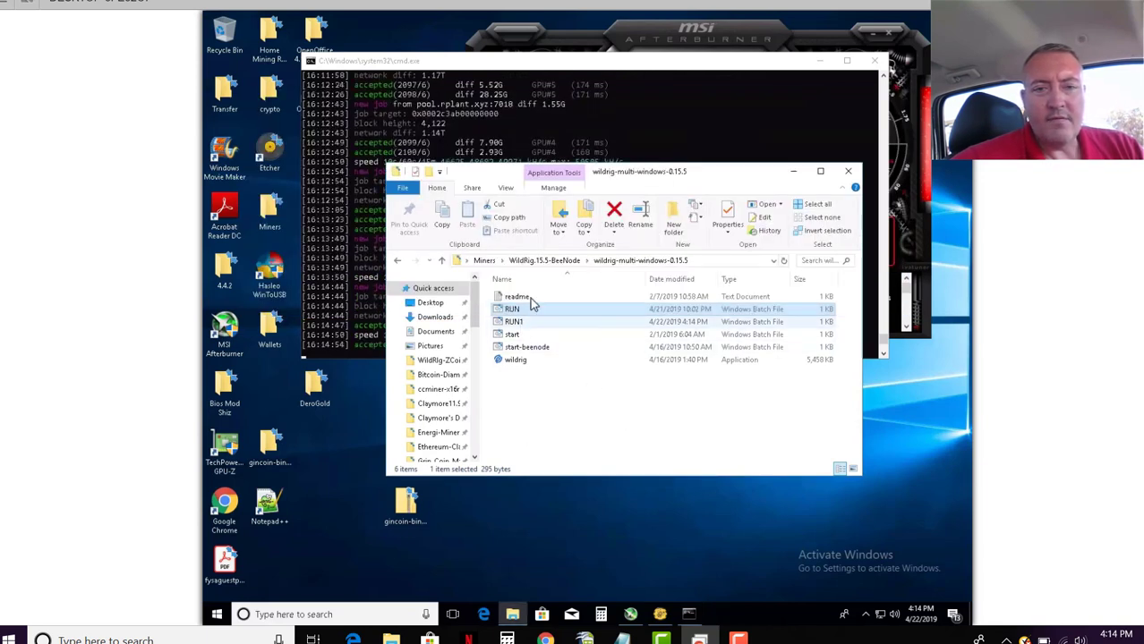
left_click(805, 61)
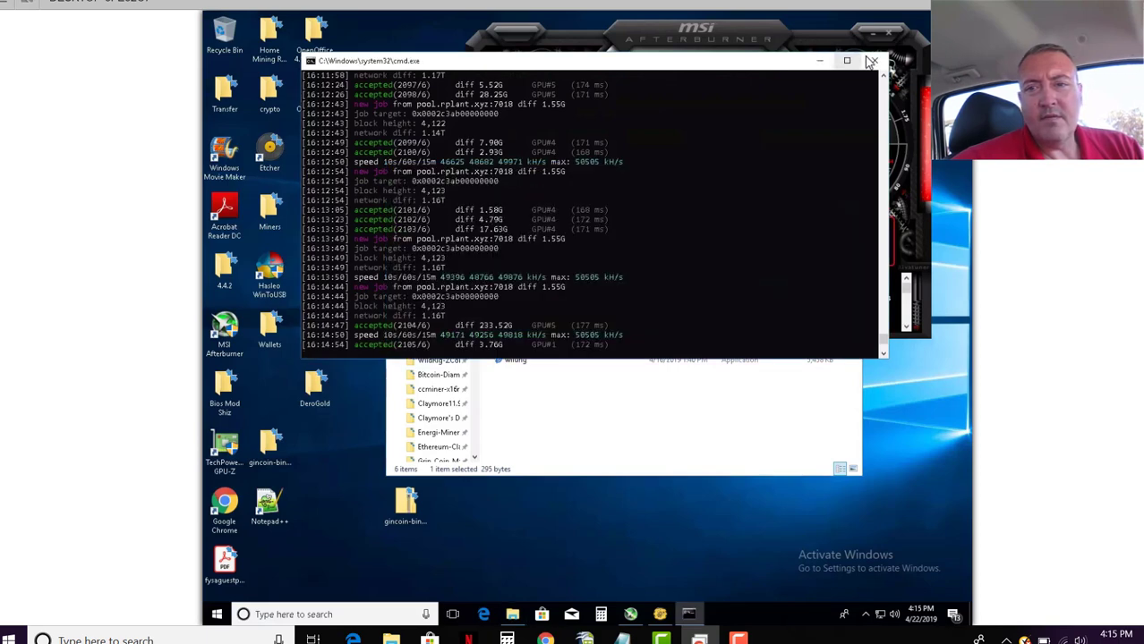
left_click(876, 61)
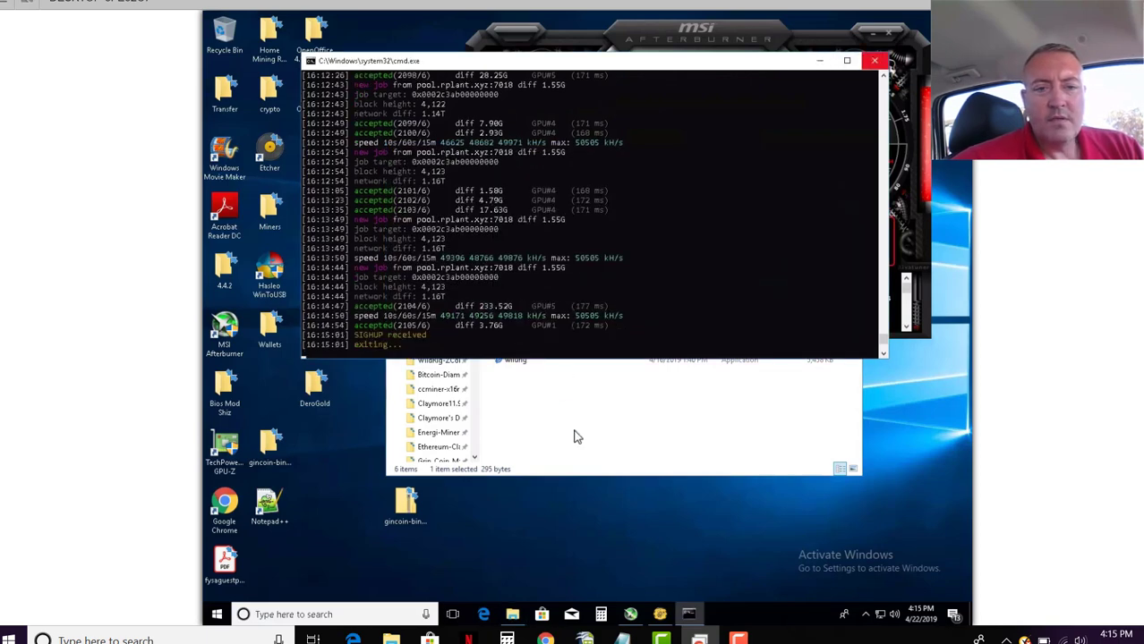
left_click(548, 410)
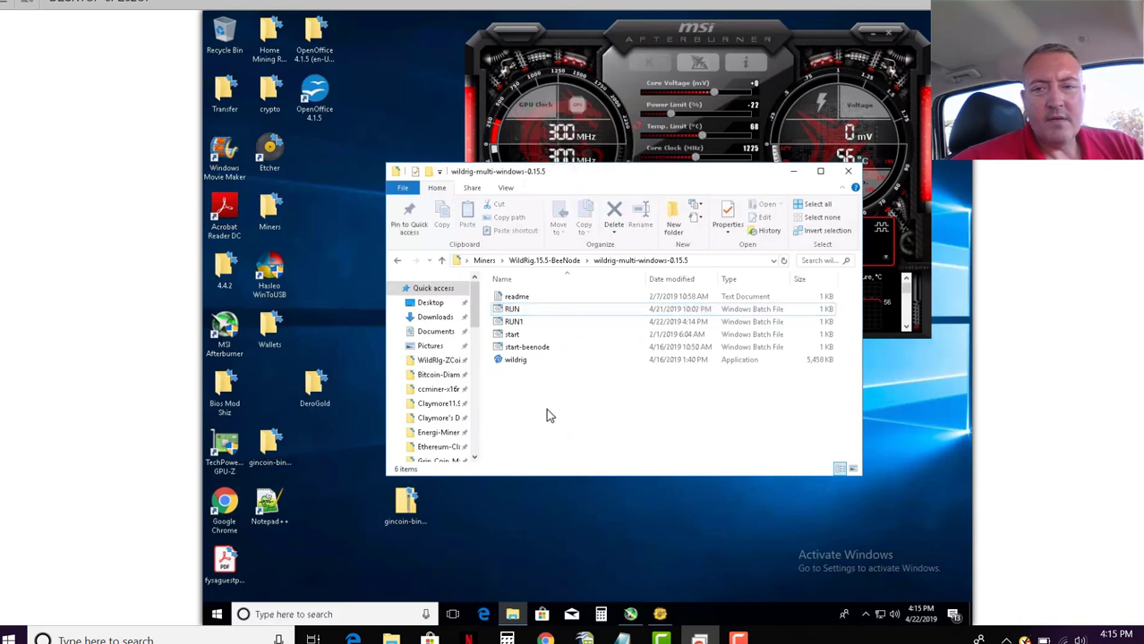
double_click(513, 324)
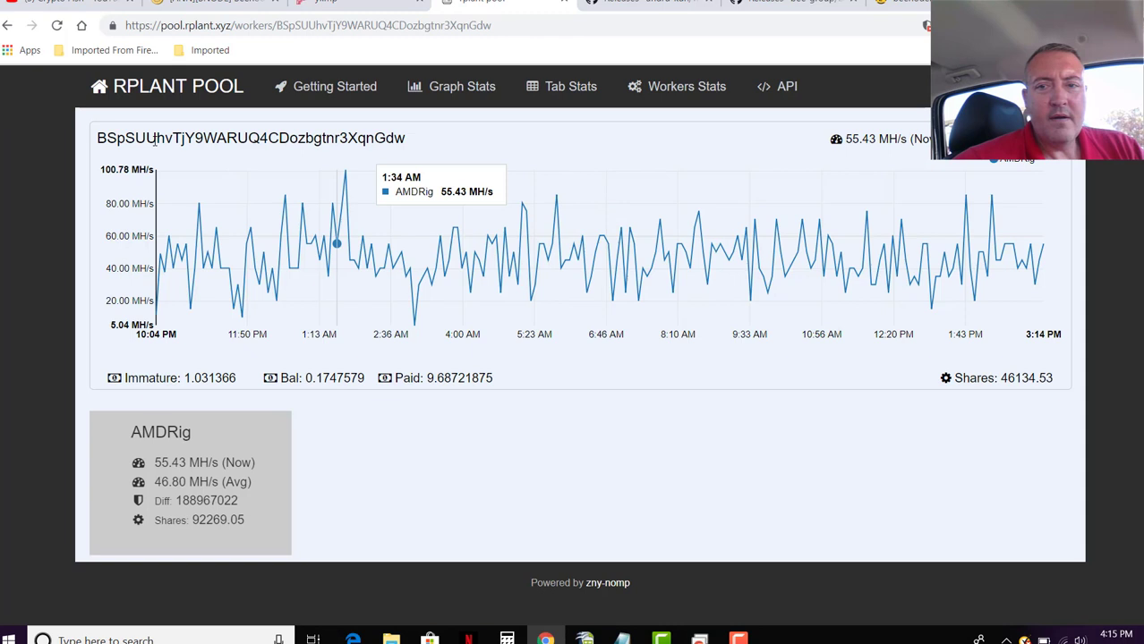
Reload the rplant pool worker page to update its hashrate and balance figures.
left_click(58, 27)
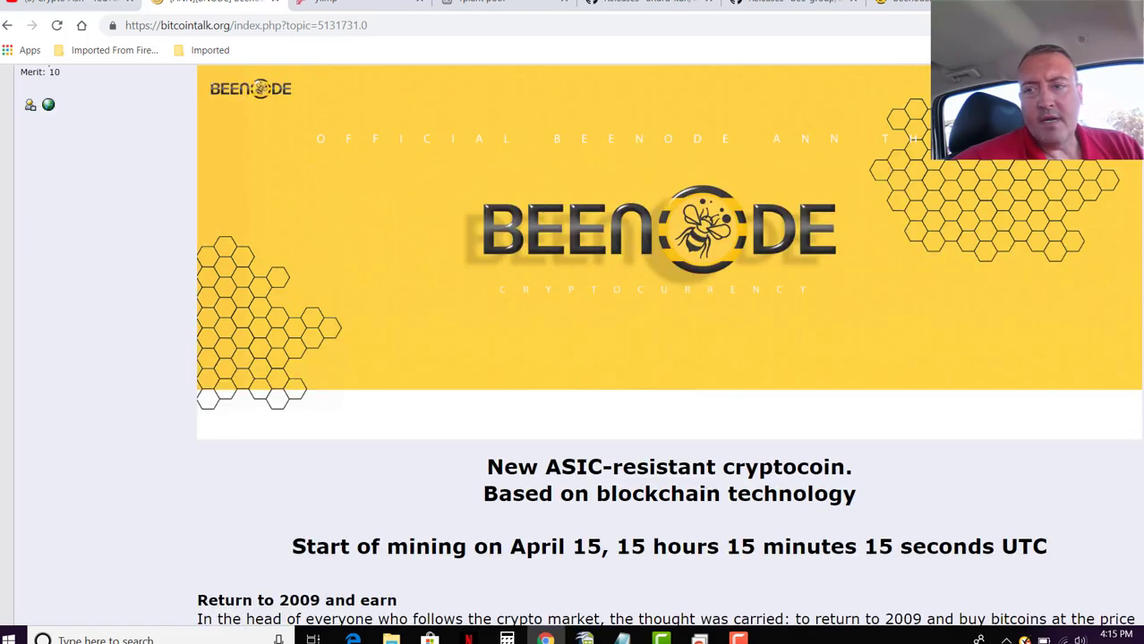
scroll(573, 358, "down", 15)
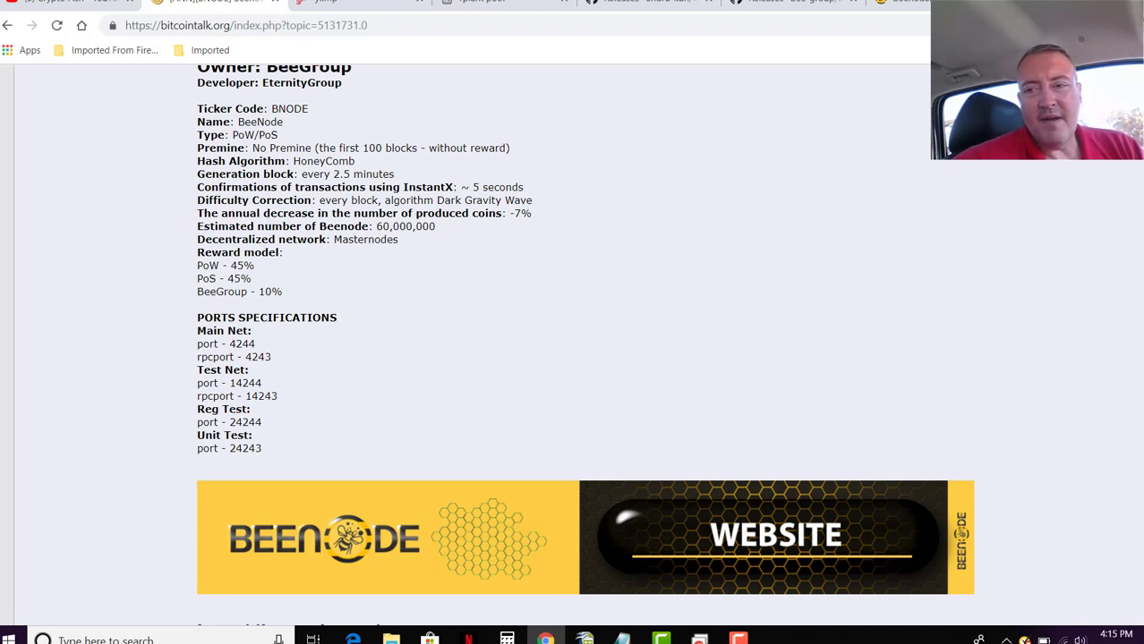
scroll(544, 424, "up", 15)
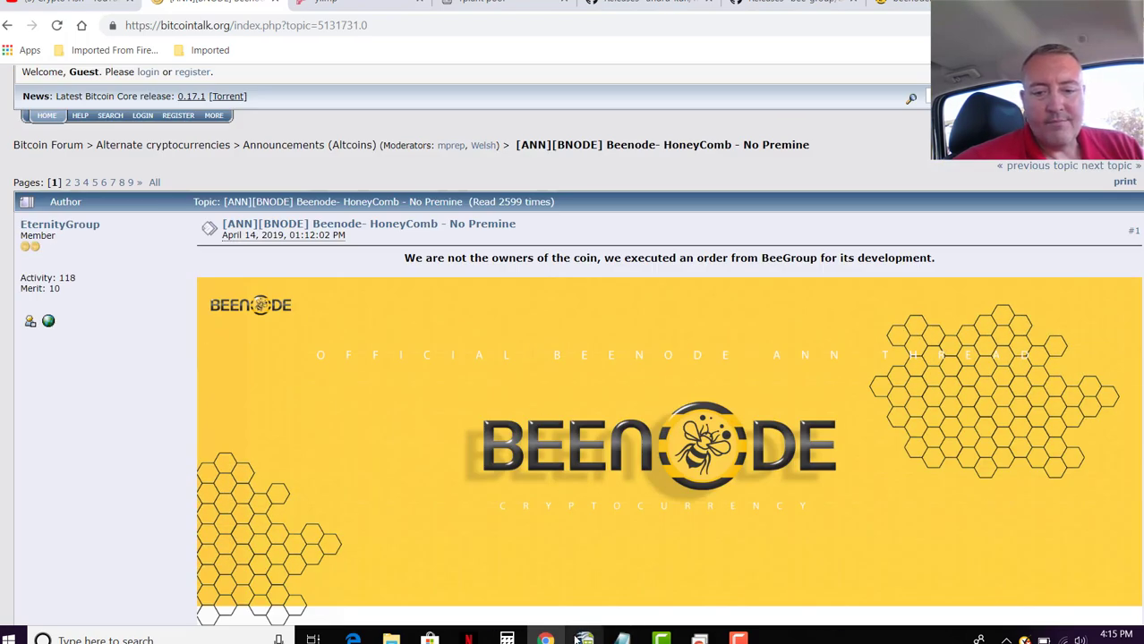
mouse_move(577, 638)
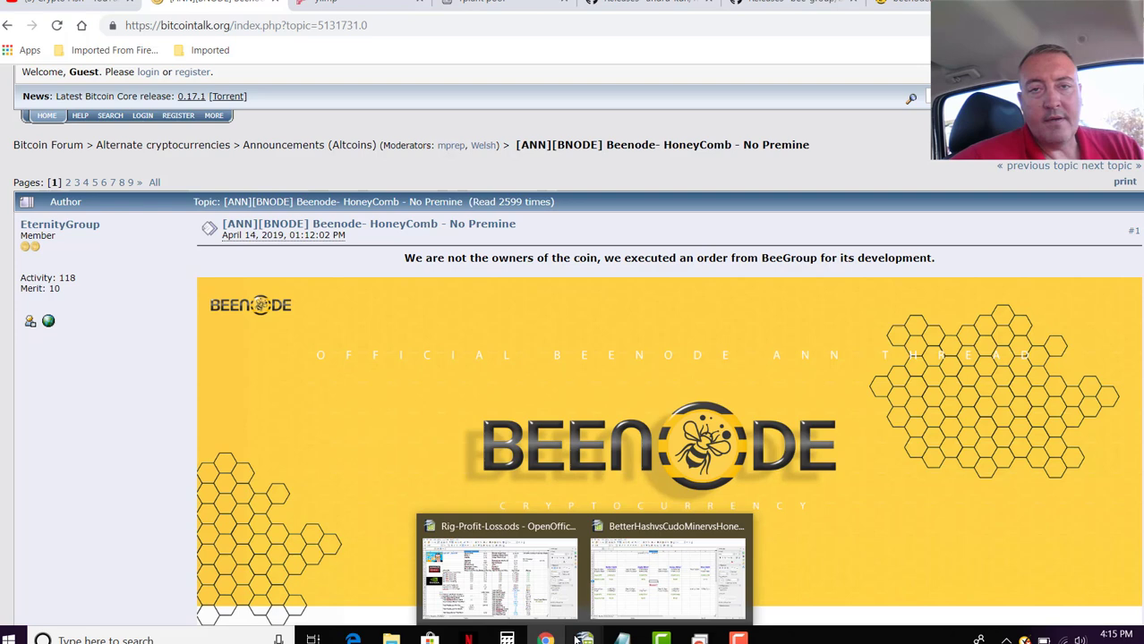
left_click(524, 592)
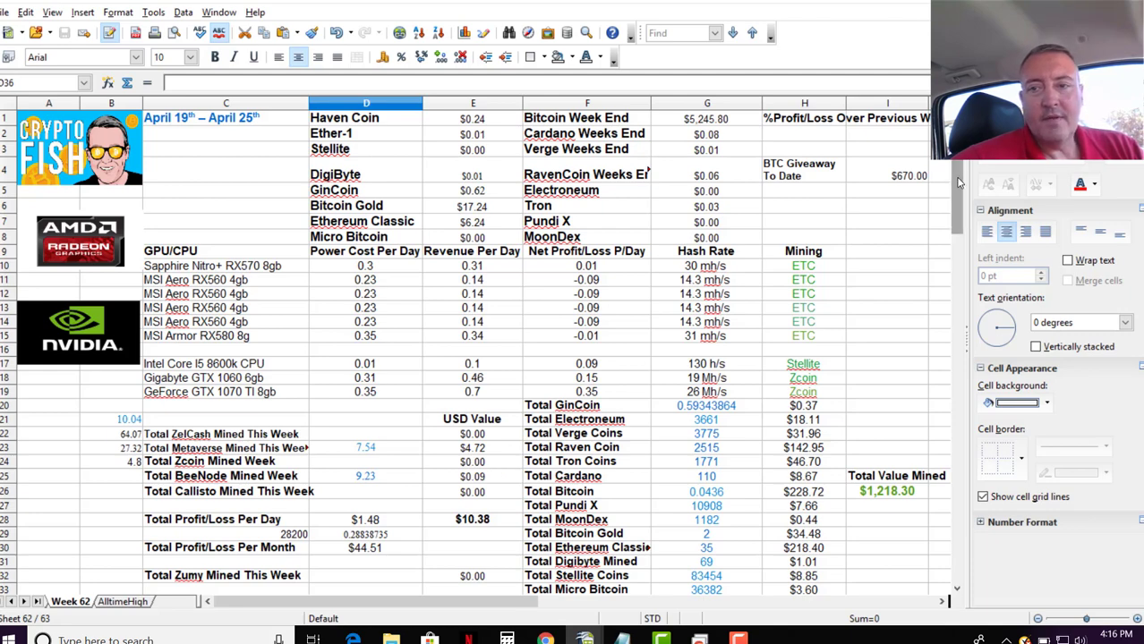
mouse_move(954, 190)
left_mouse_down()
mouse_move(957, 209)
mouse_move(960, 184)
left_mouse_up()
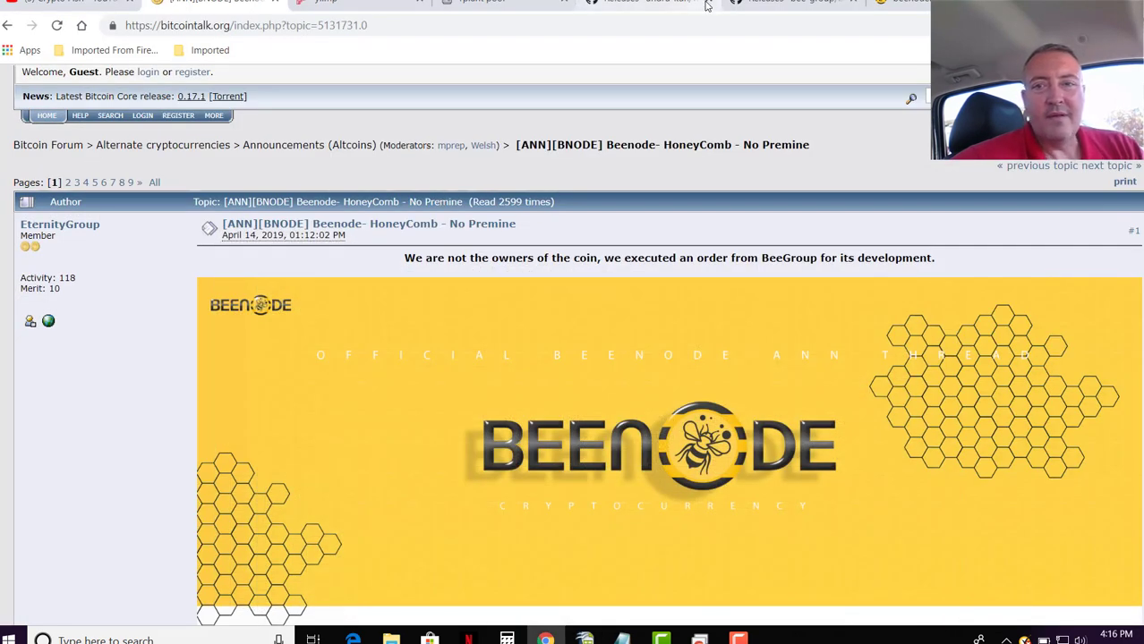
Switch to the beenode.org/en tab showing the BeeNode ASIC-resistant cryptocoin landing page.
left_click(914, 2)
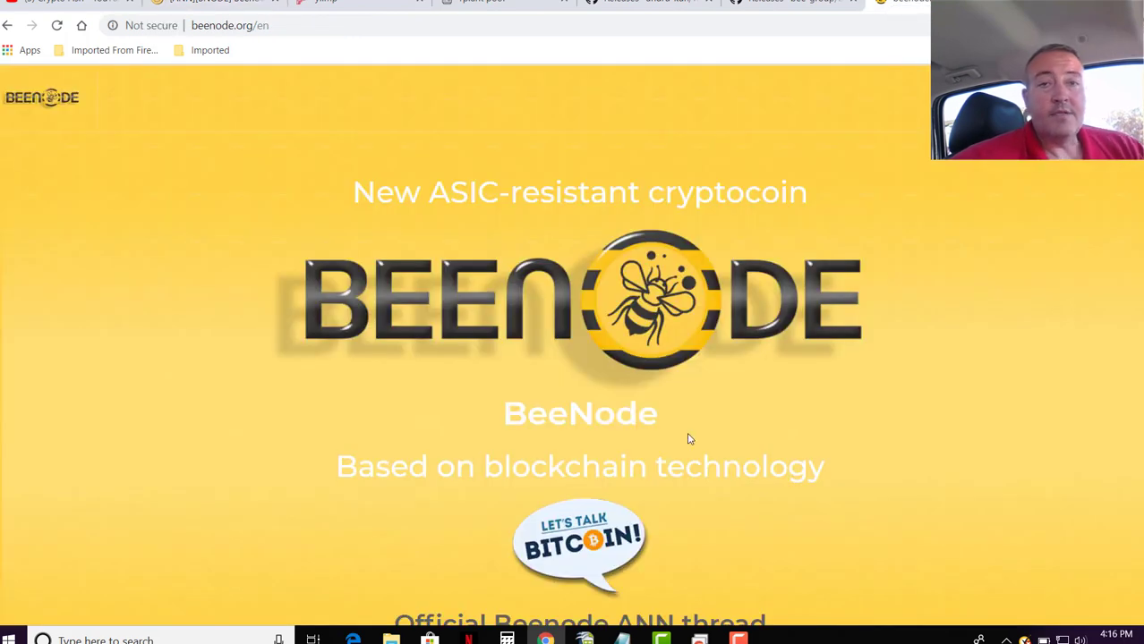